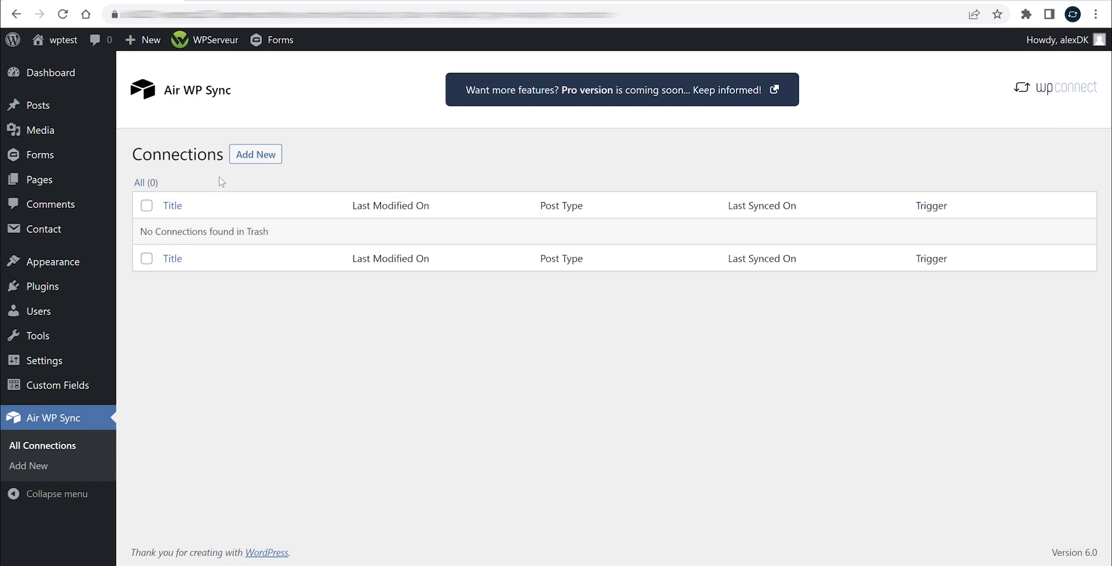
Add a new connection named 'Test Connection' and go to its API Key field
left_click(251, 155)
type("Test Connection")
left_click(248, 295)
scroll(249, 296, "down", 1)
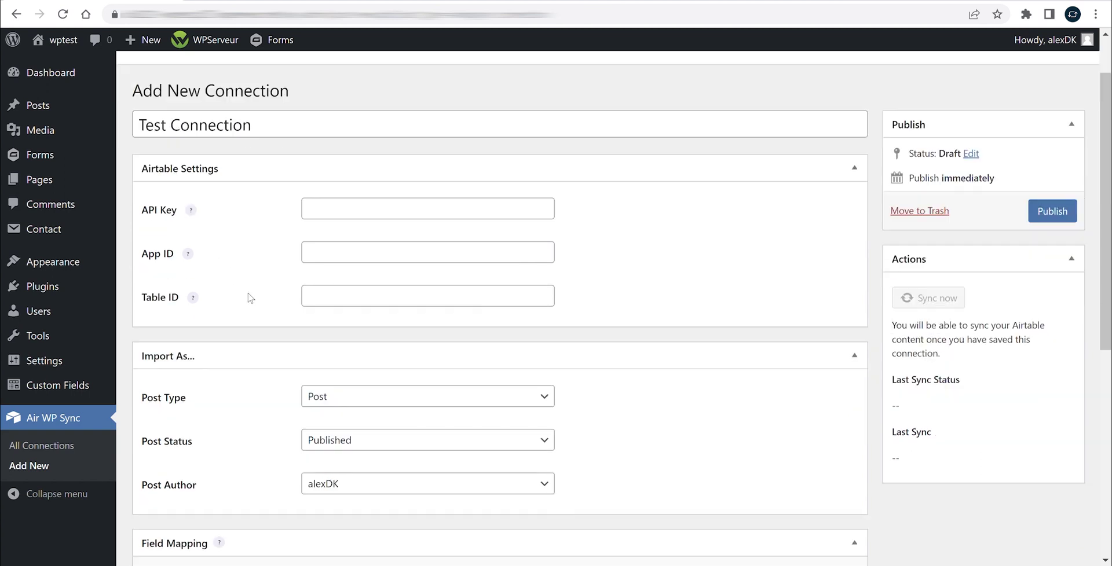
scroll(251, 298, "down", 1)
left_click(335, 186)
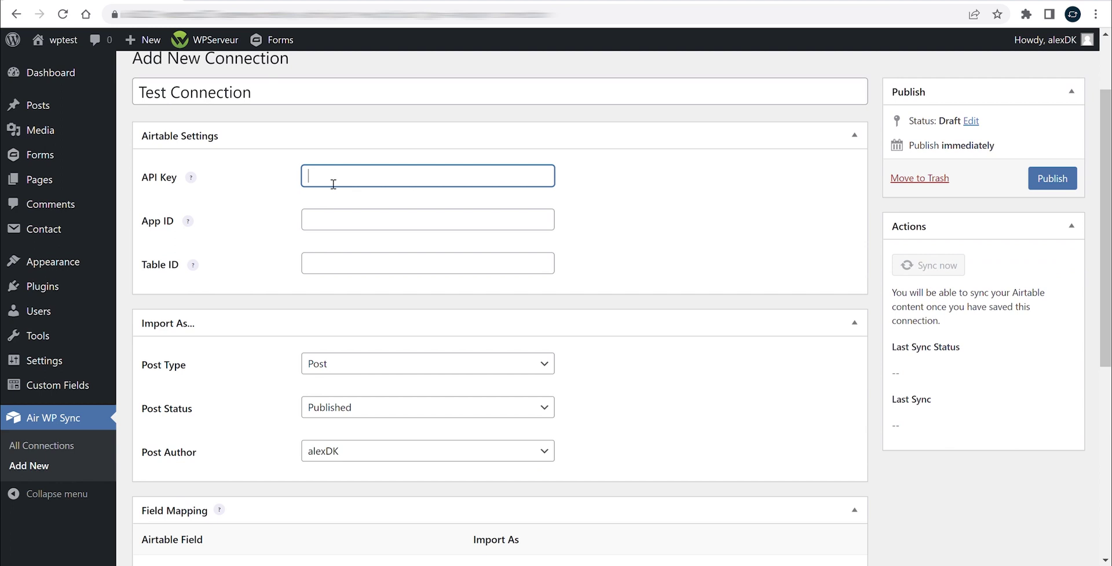
mouse_move(193, 179)
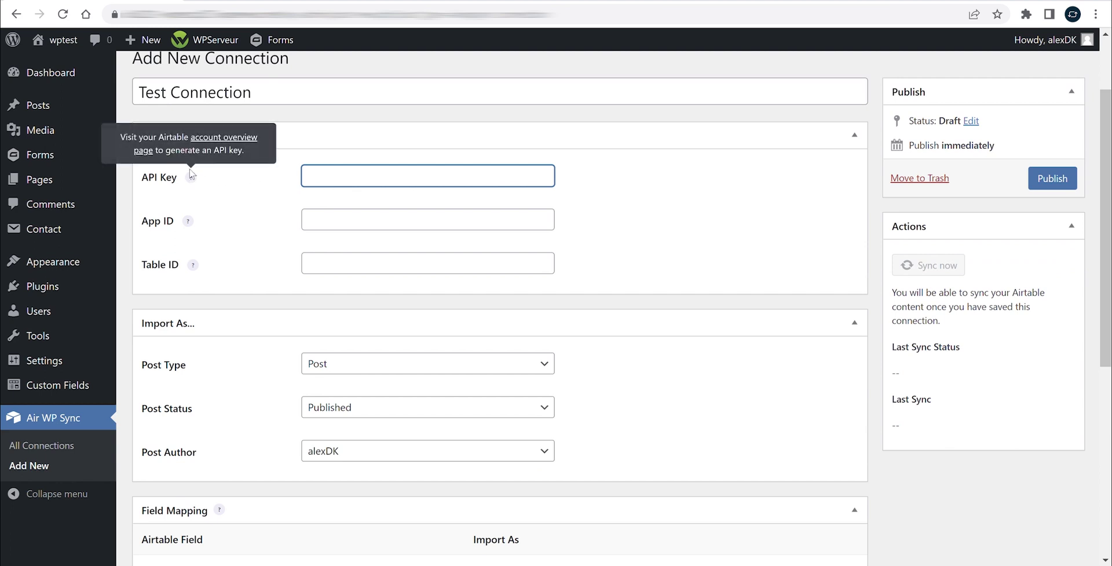
Generate a personal API key on the Airtable account overview page and select it
left_click(199, 137)
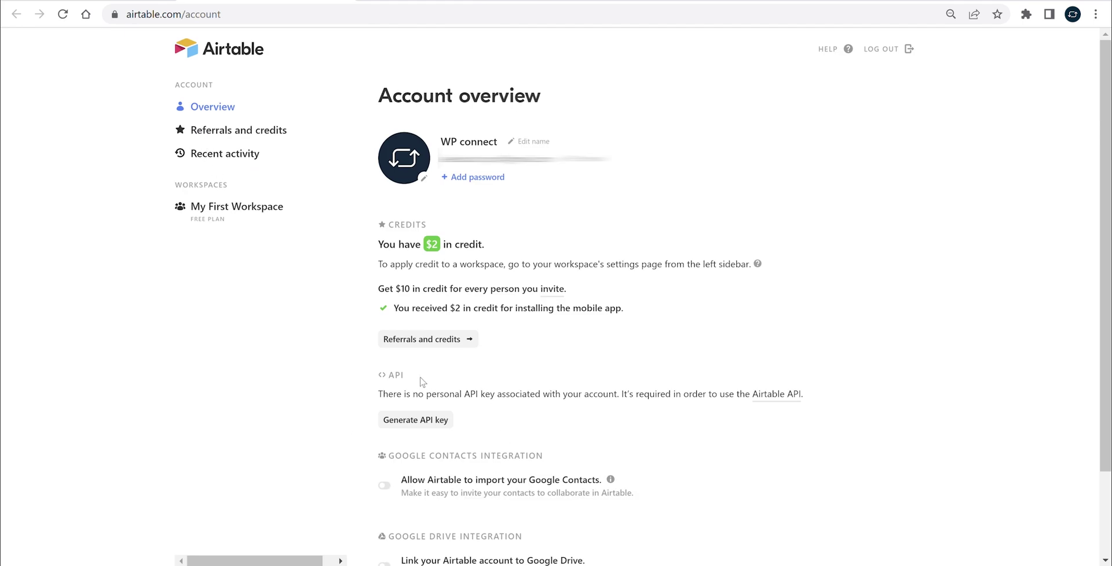
scroll(416, 422, "down", 2)
left_click(404, 316)
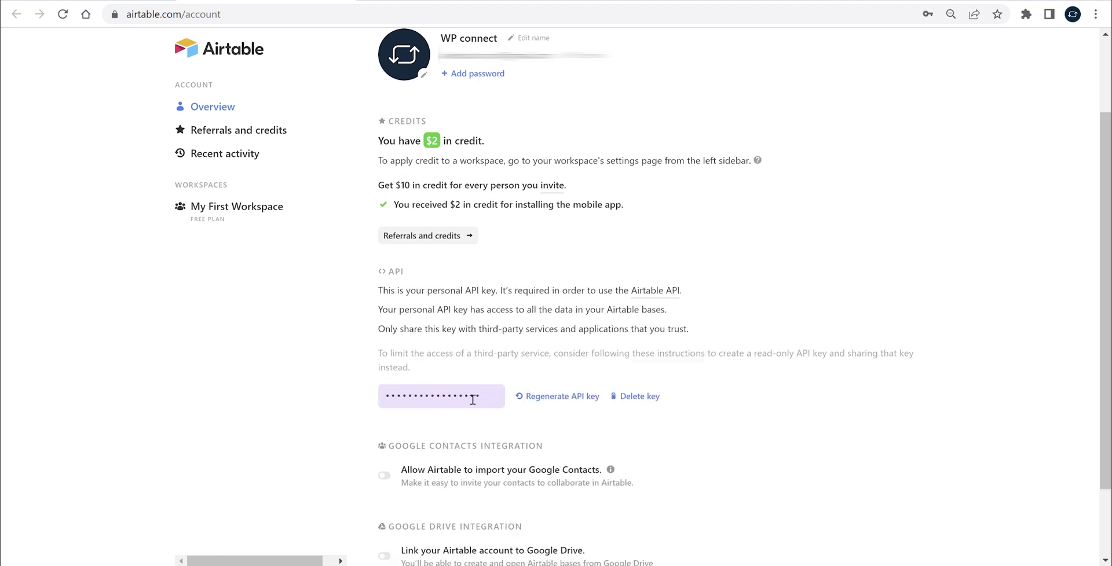
left_click(475, 400)
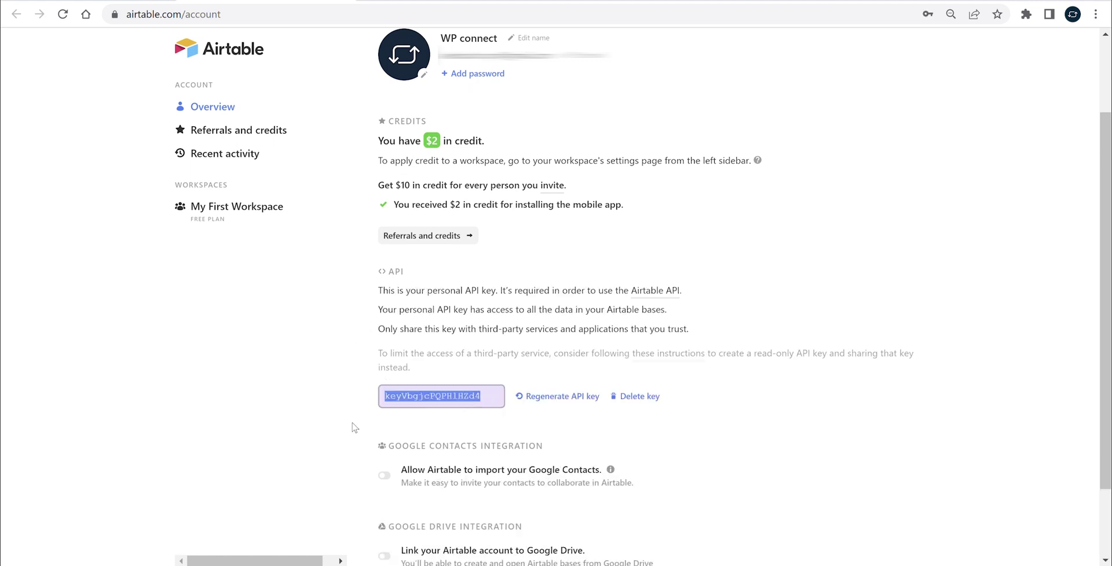
Paste the generated Airtable key into the connection's API Key field
key("ctrl+Tab")
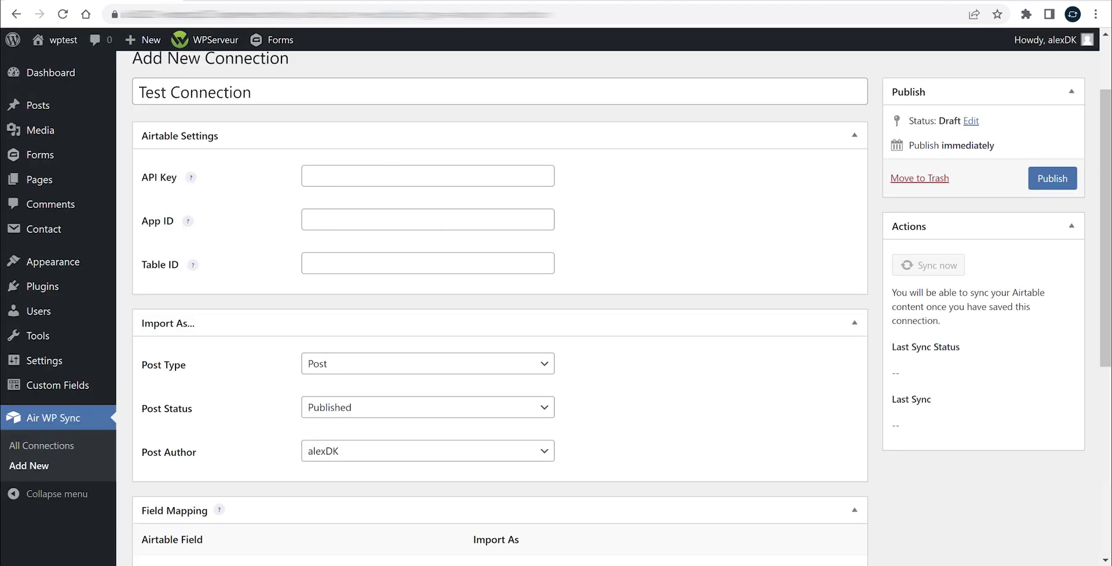
left_click(336, 184)
key("ctrl+v")
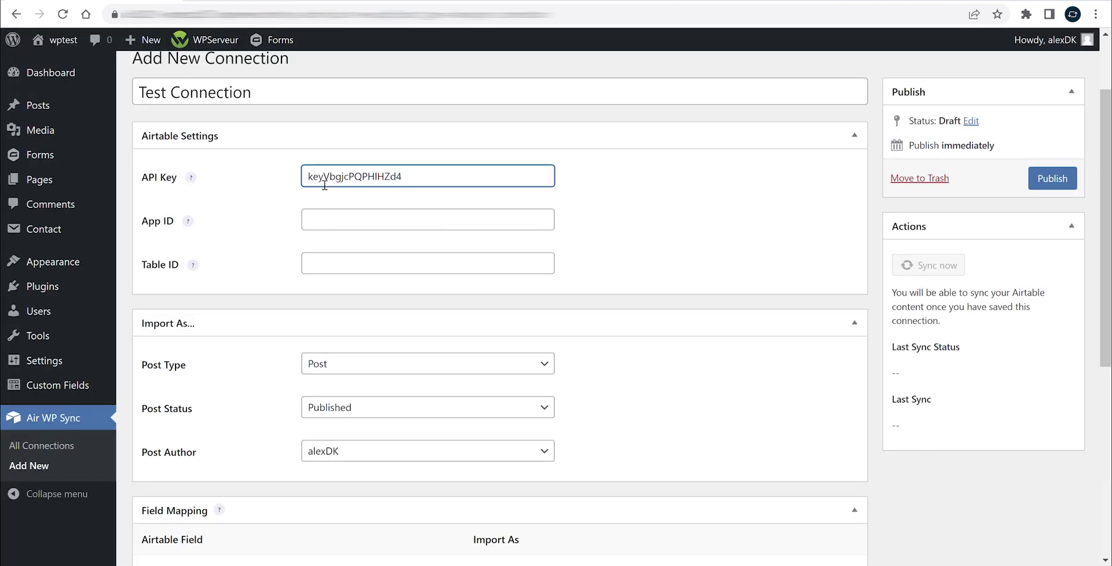
left_click(268, 224)
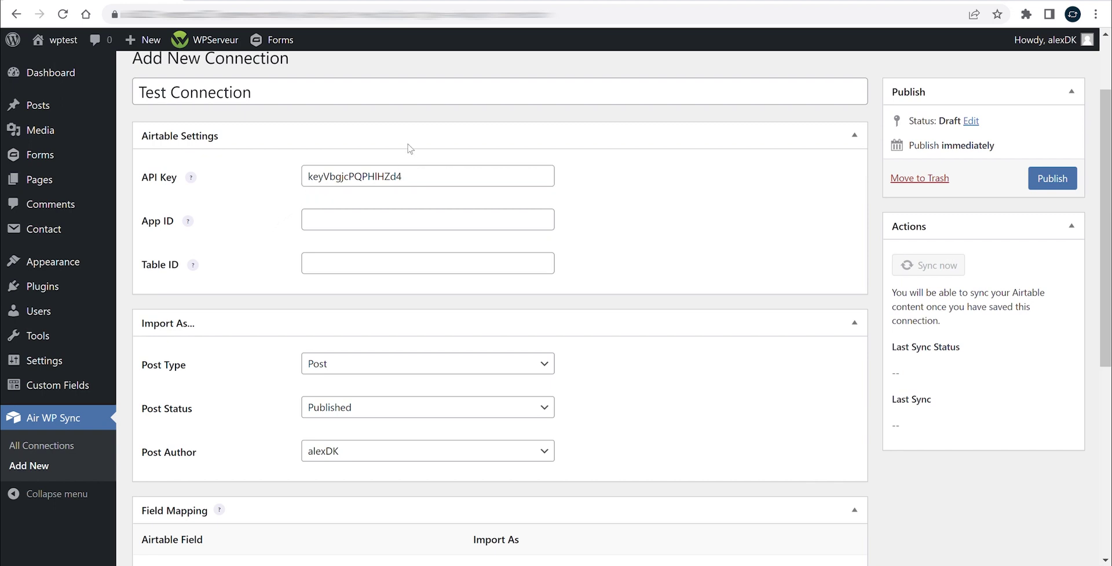
key("ctrl+Tab")
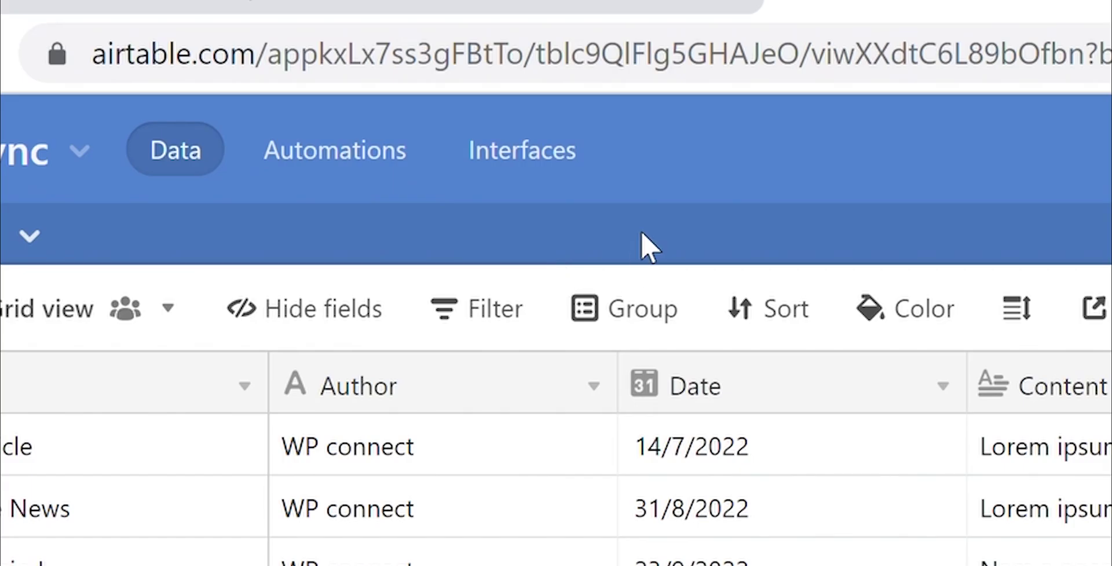
Copy the base's app ID from the Airtable address into the App ID field
left_click(628, 57)
double_click(631, 58)
double_click(527, 58)
key("ctrl+c")
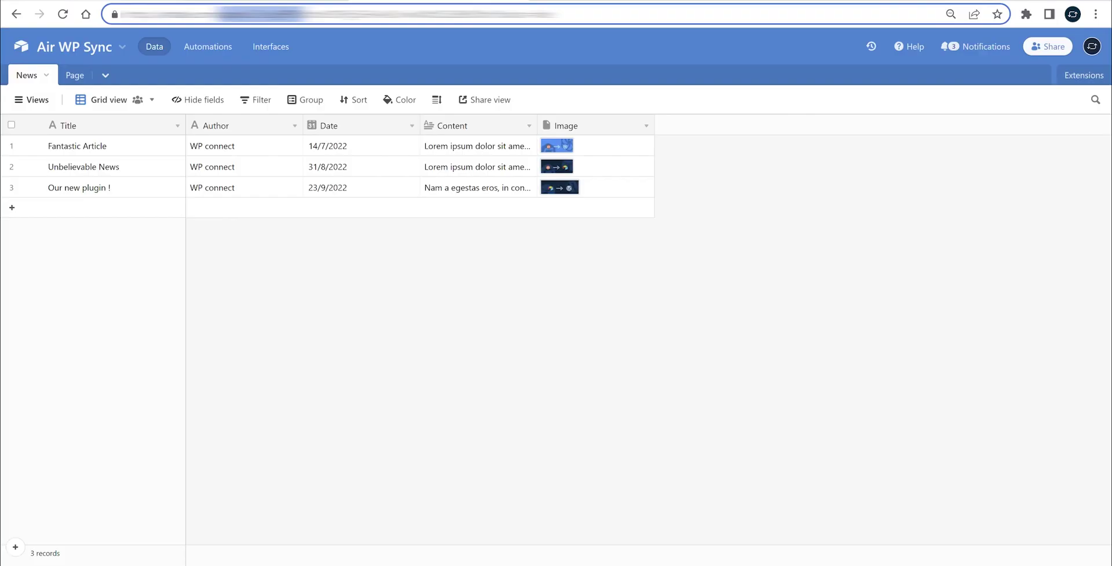
key("ctrl+Tab")
left_click(330, 223)
key("ctrl+v")
left_click(284, 241)
Select the News table's ID in the Airtable address for the Table ID field
left_click(324, 265)
key("ctrl+Tab")
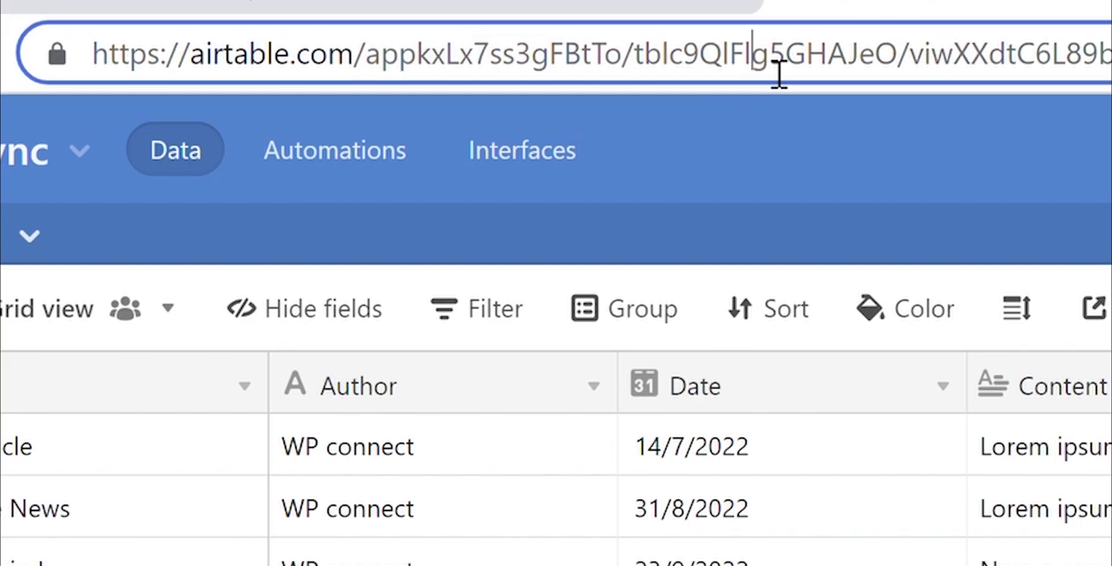
double_click(351, 15)
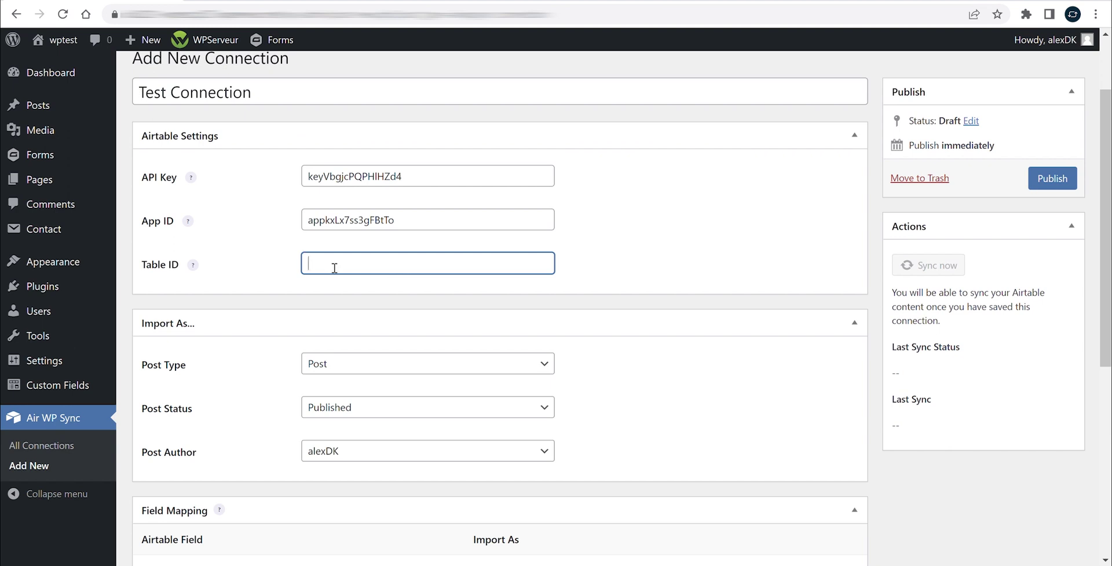
Paste the News table ID into Table ID so API Key, App ID and Table ID validate
left_click(269, 280)
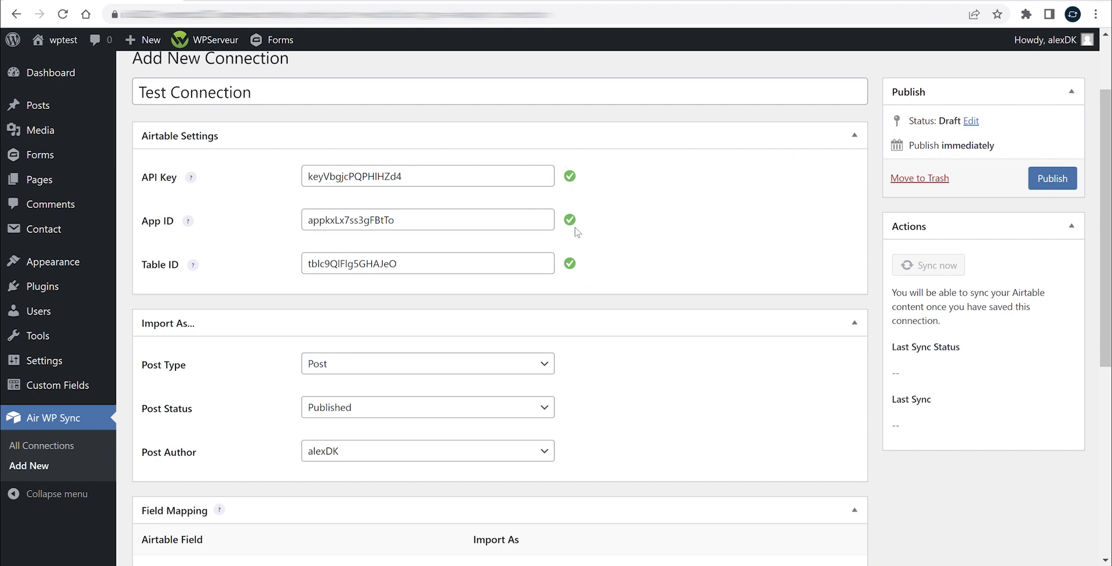
scroll(523, 295, "down", 2)
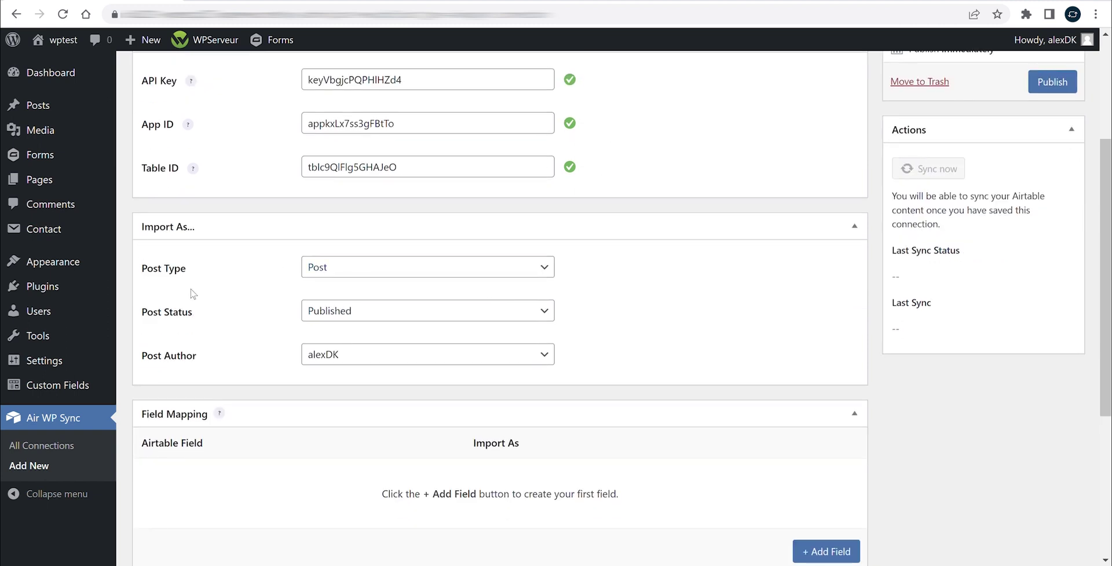
Set the connection's Post Status to Draft, keeping Post as the post type
left_click(334, 276)
left_click(334, 315)
left_click(338, 363)
left_click(339, 360)
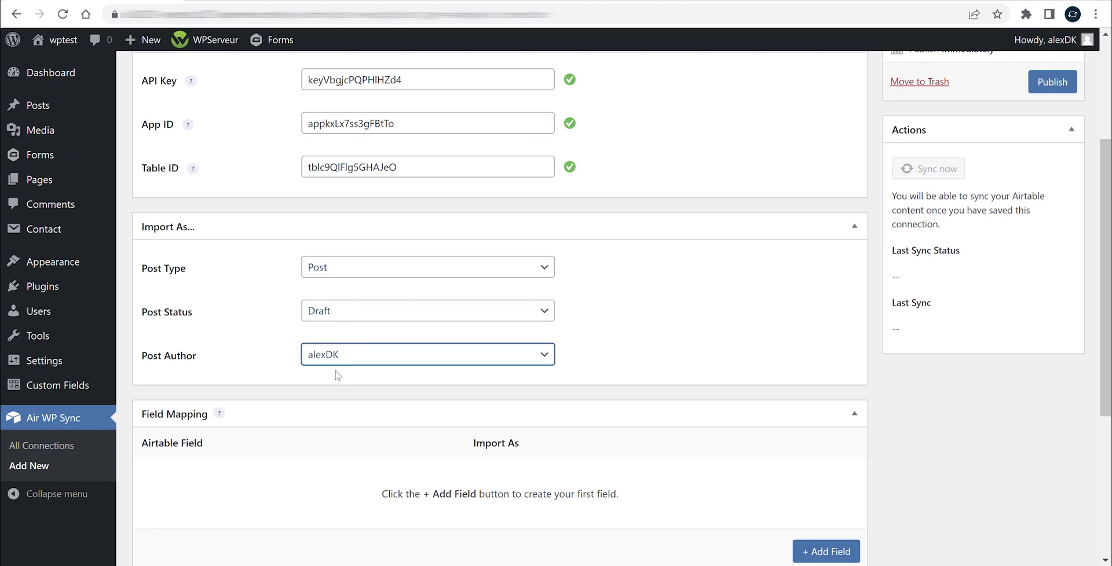
scroll(257, 343, "down", 3)
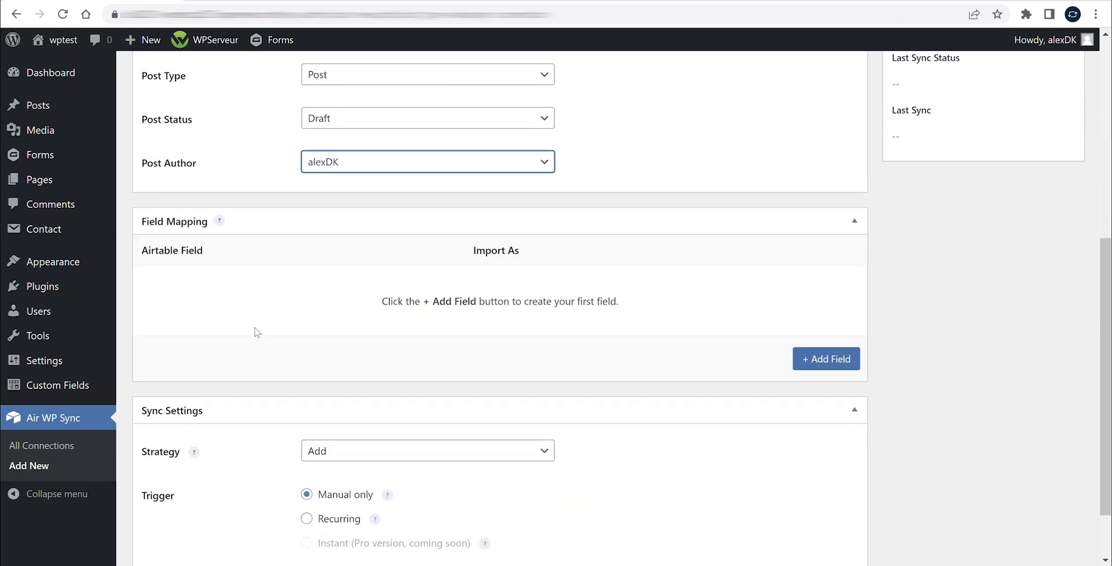
mouse_move(223, 223)
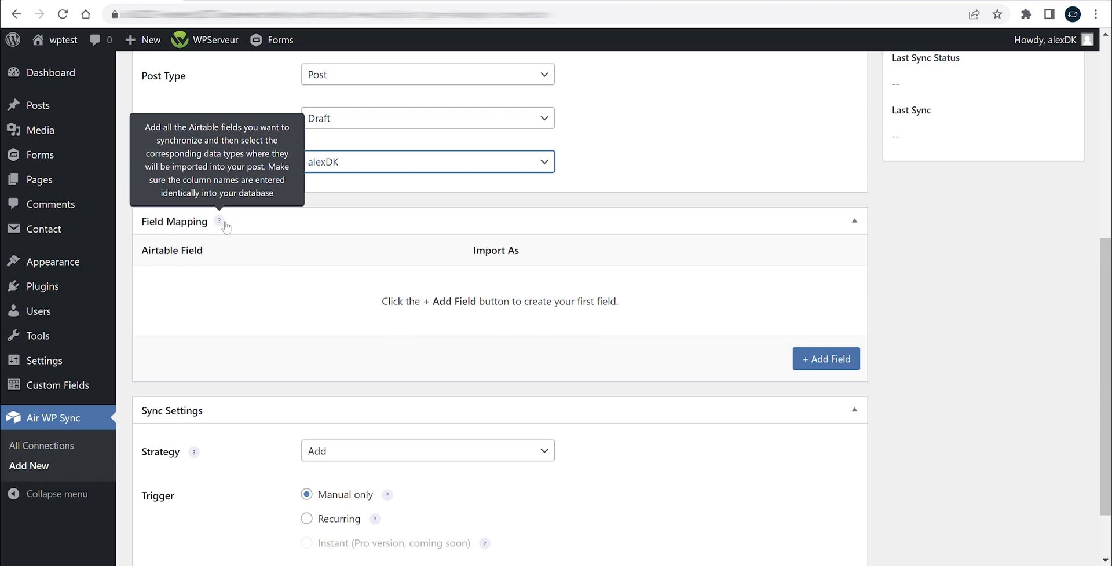
Add four field mapping rows to the connection
left_click(822, 360)
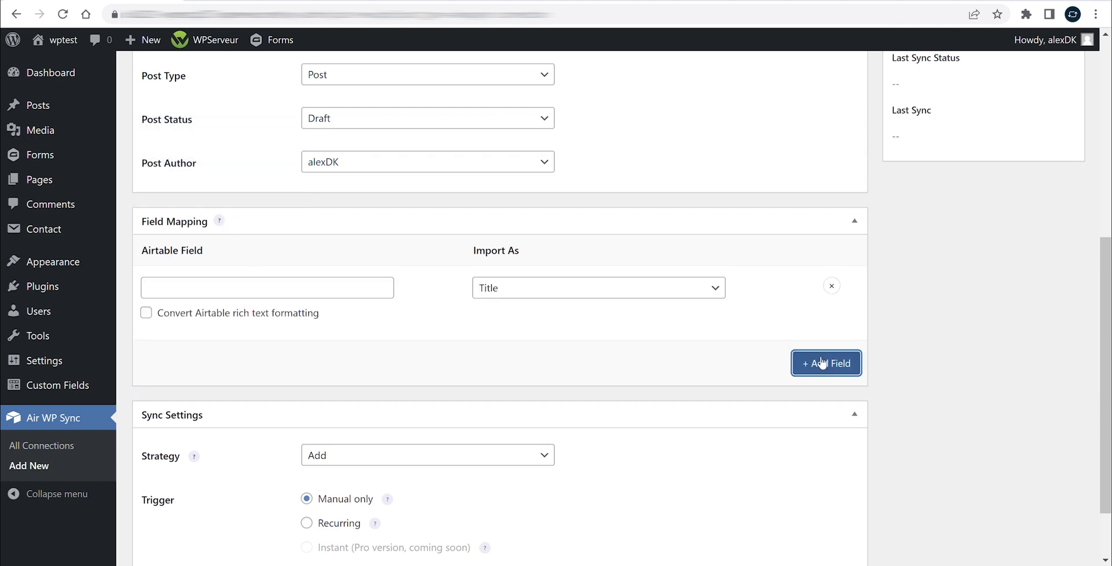
left_click(822, 365)
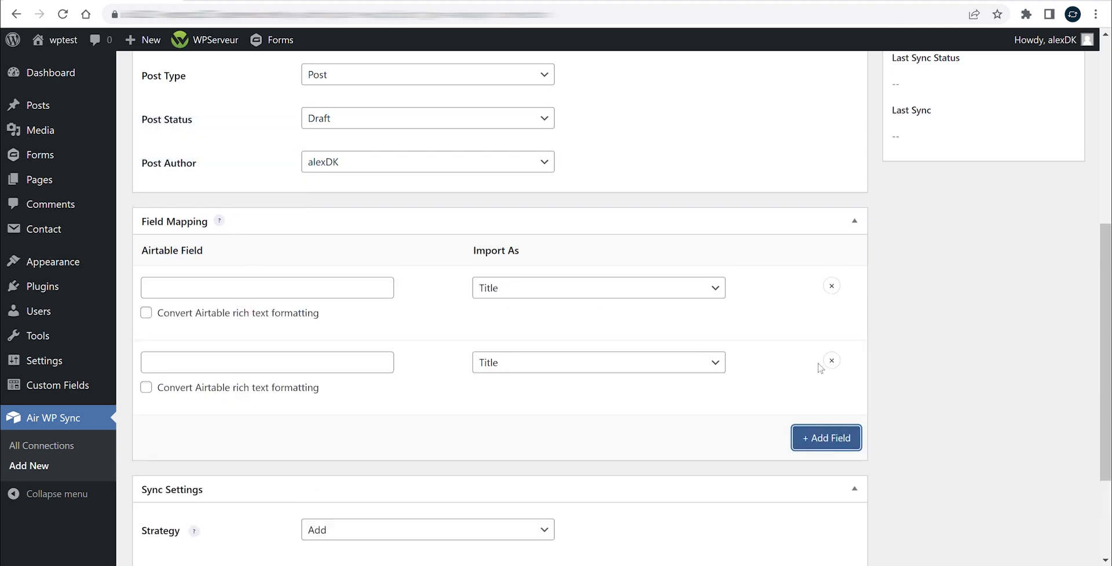
left_click(831, 442)
scroll(734, 379, "down", 2)
left_click(814, 418)
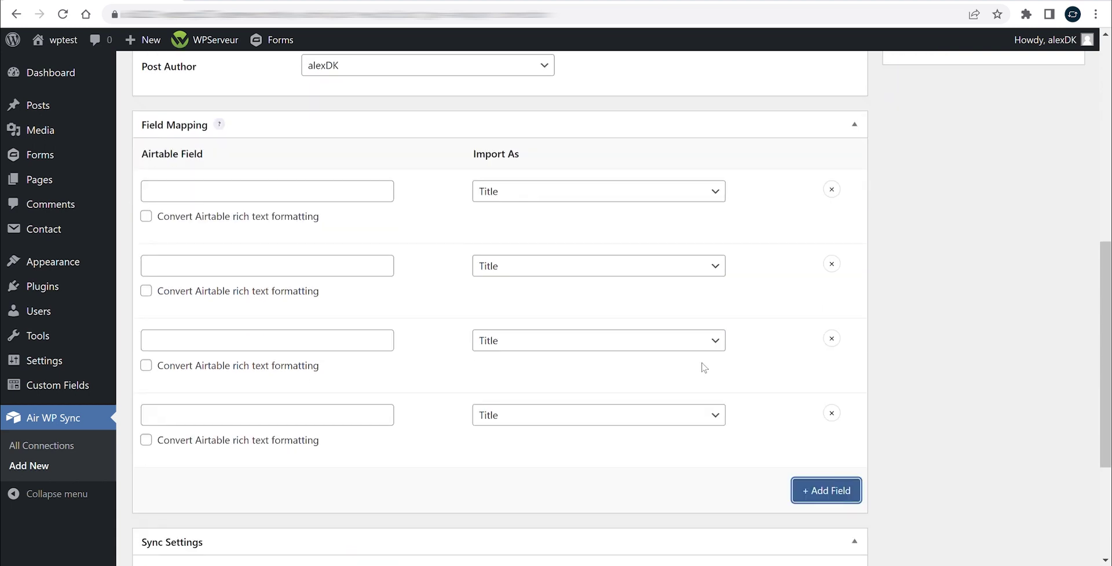
Set rows two to four to import as Content, Publication Date and Featured Image
left_click(547, 267)
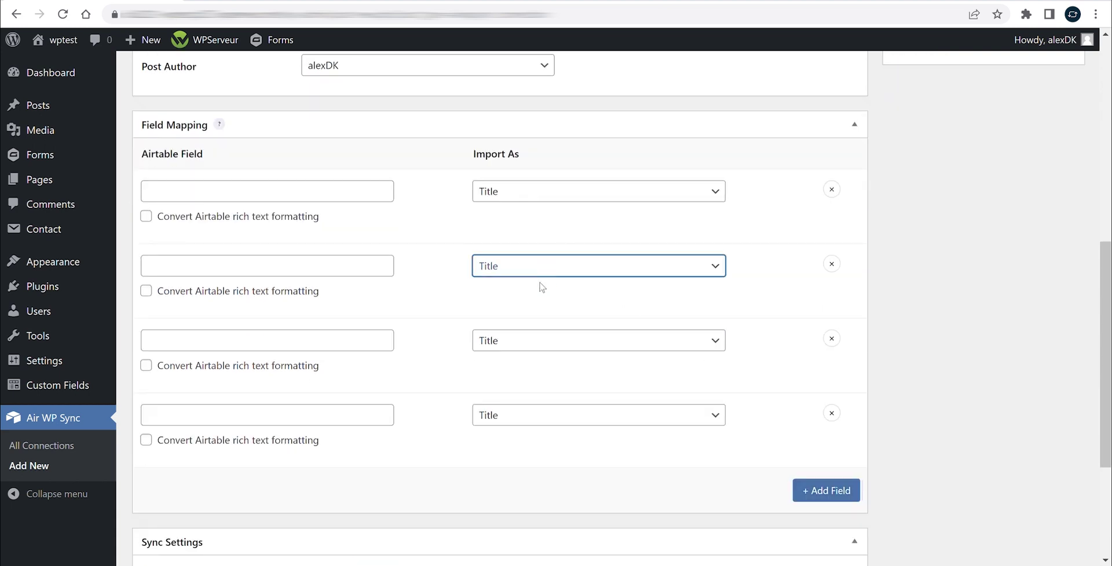
left_click(512, 318)
left_click(516, 341)
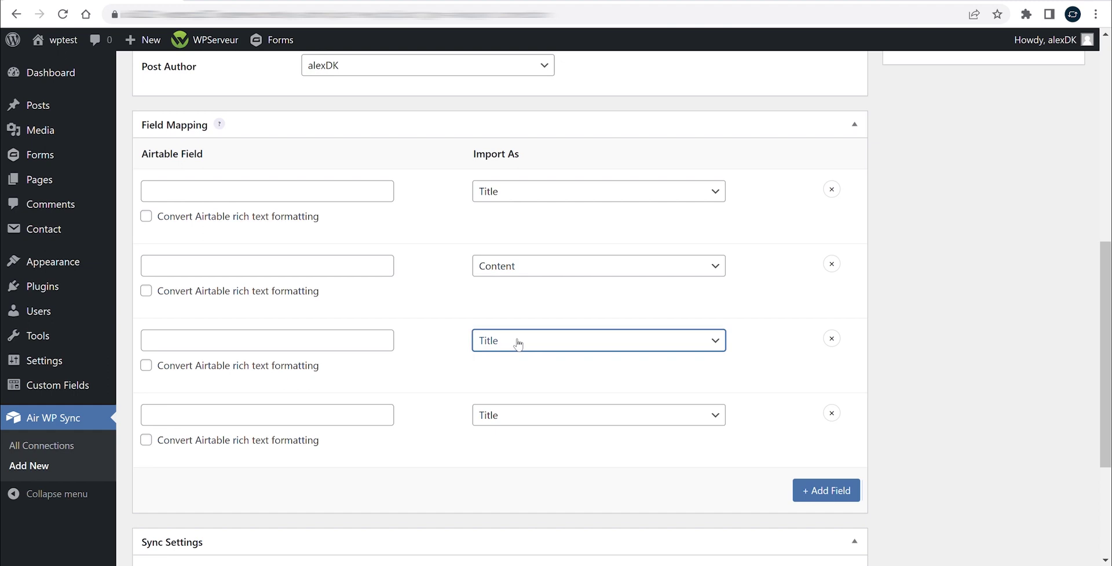
left_click(525, 434)
left_click(509, 425)
left_click(524, 343)
Check Airtable's column names for naming the first mapped field
left_click(218, 199)
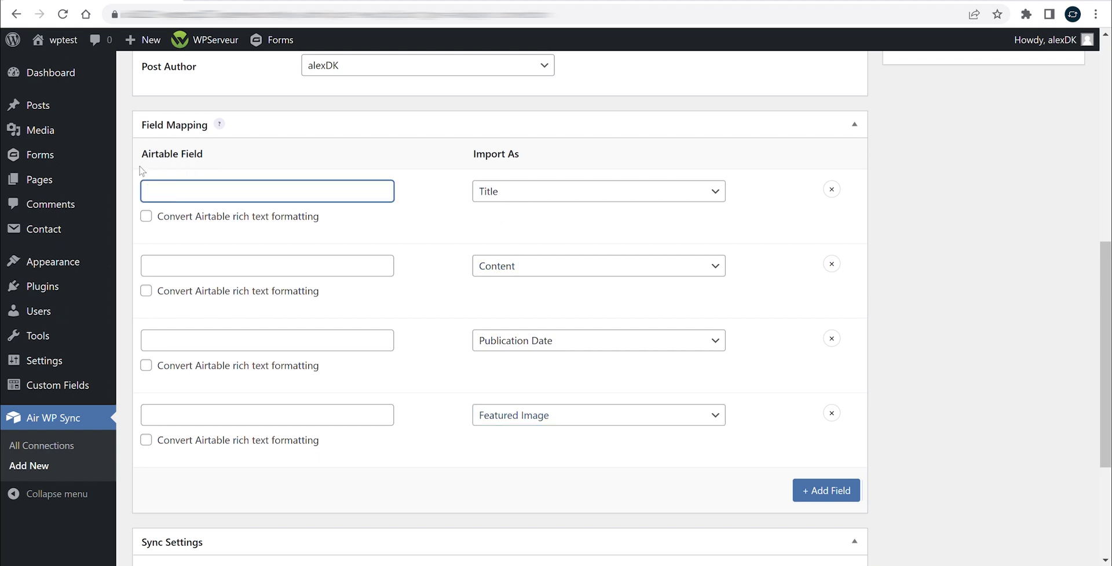
key("alt+Tab")
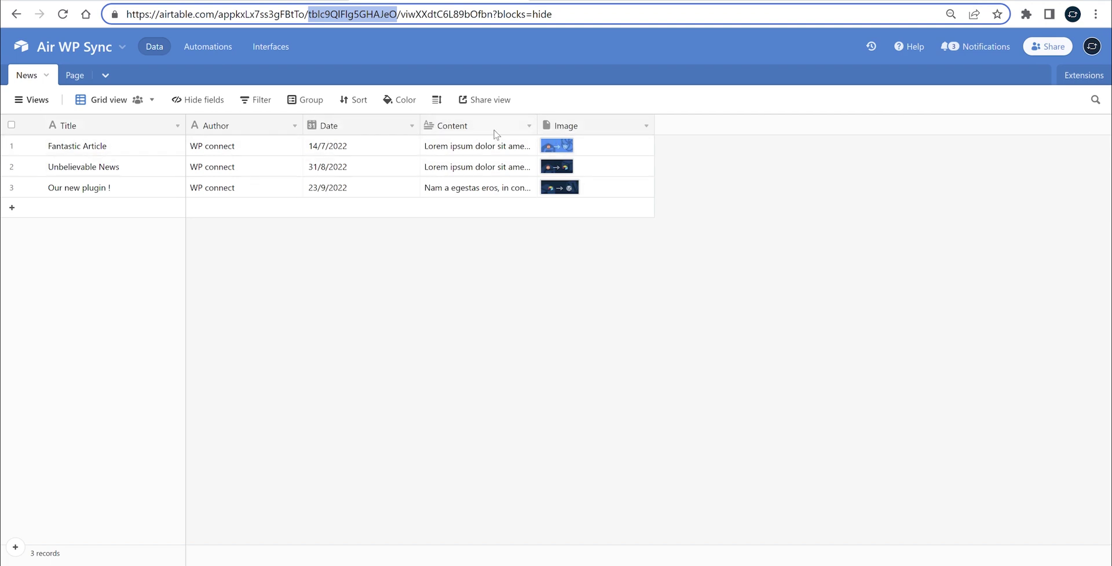
key("alt+Tab")
type("Title")
left_click(232, 273)
type("Contec")
left_click(243, 346)
type("Date")
left_click(302, 416)
type("Image")
left_click(397, 455)
scroll(440, 438, "down", 4)
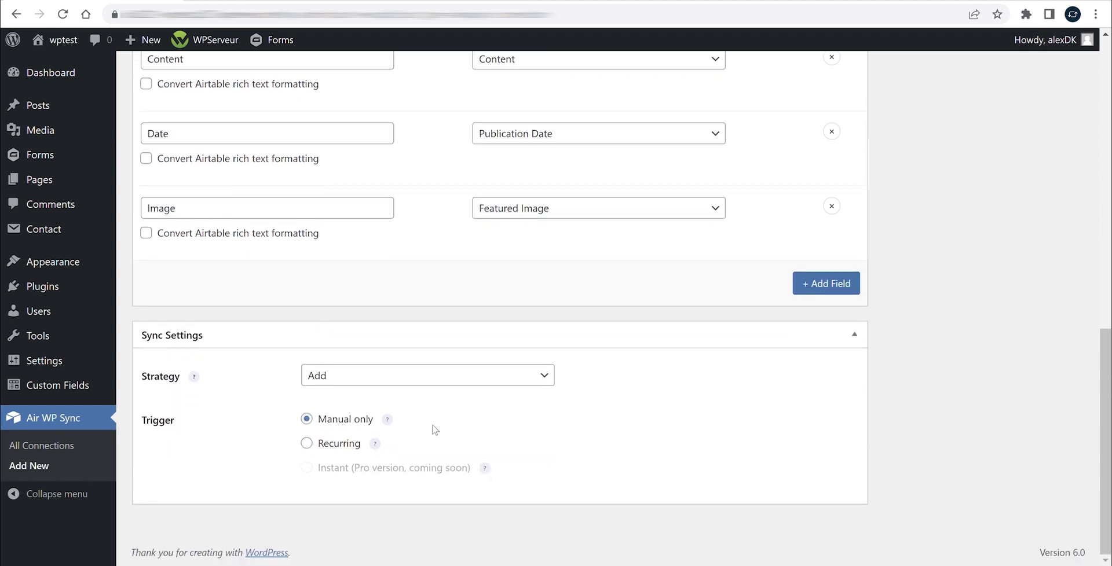
mouse_move(194, 378)
left_click_drag(159, 271, 246, 270)
left_click(137, 335)
left_click_drag(130, 301, 248, 316)
left_click(248, 317)
left_click_drag(113, 337, 264, 351)
left_click(263, 351)
mouse_move(393, 422)
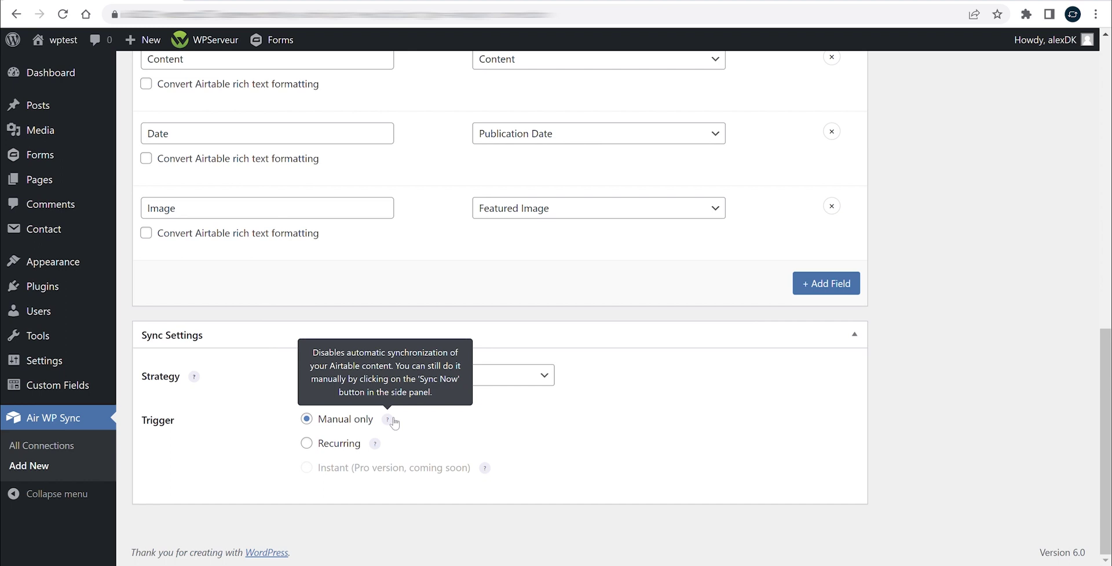
mouse_move(379, 450)
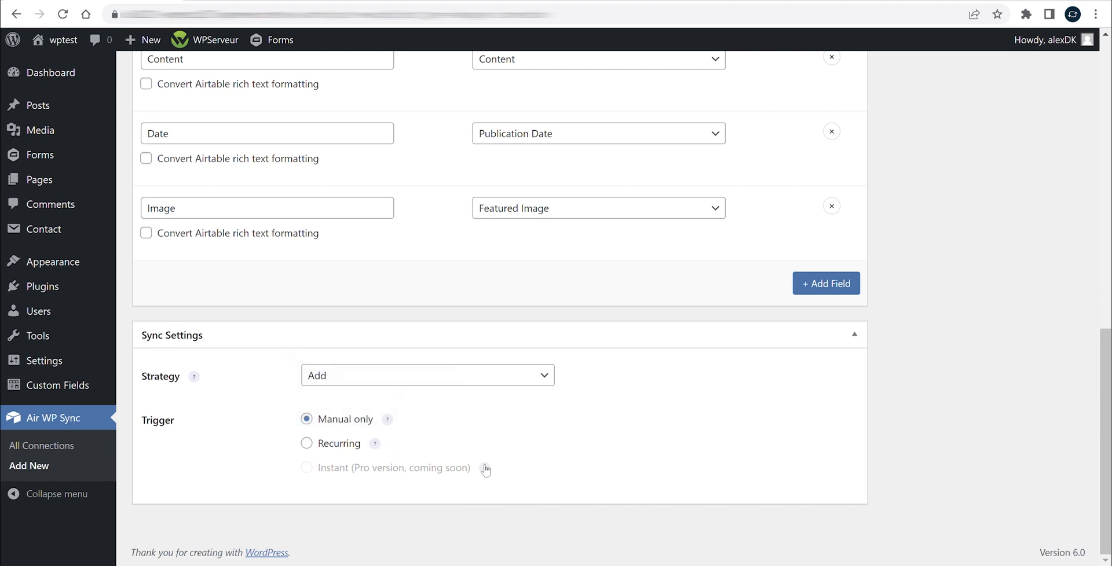
Publish the Test Connection
mouse_move(487, 470)
scroll(996, 400, "up", 10)
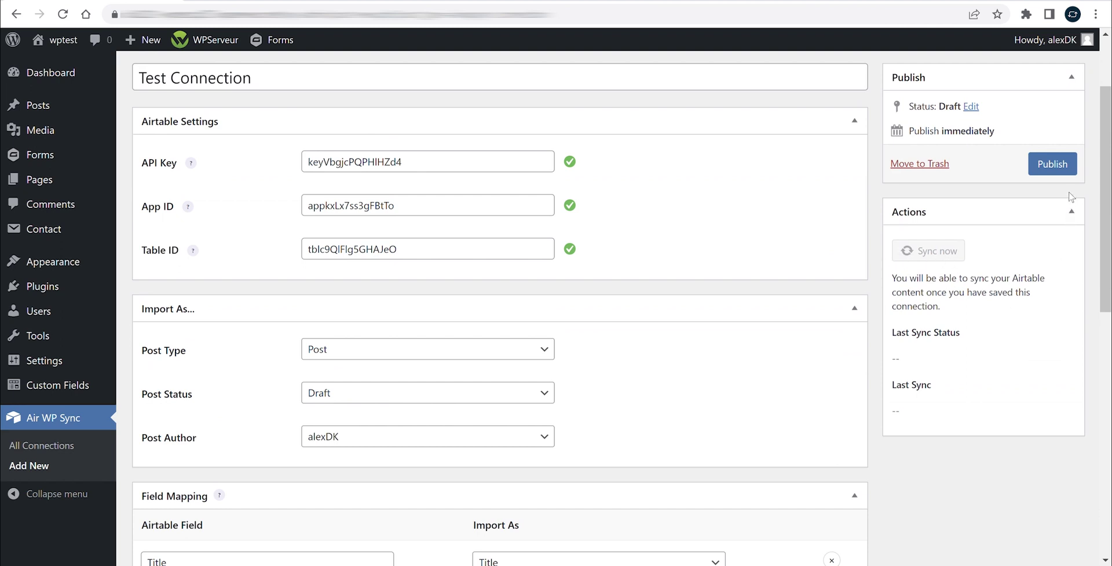
left_click(1054, 165)
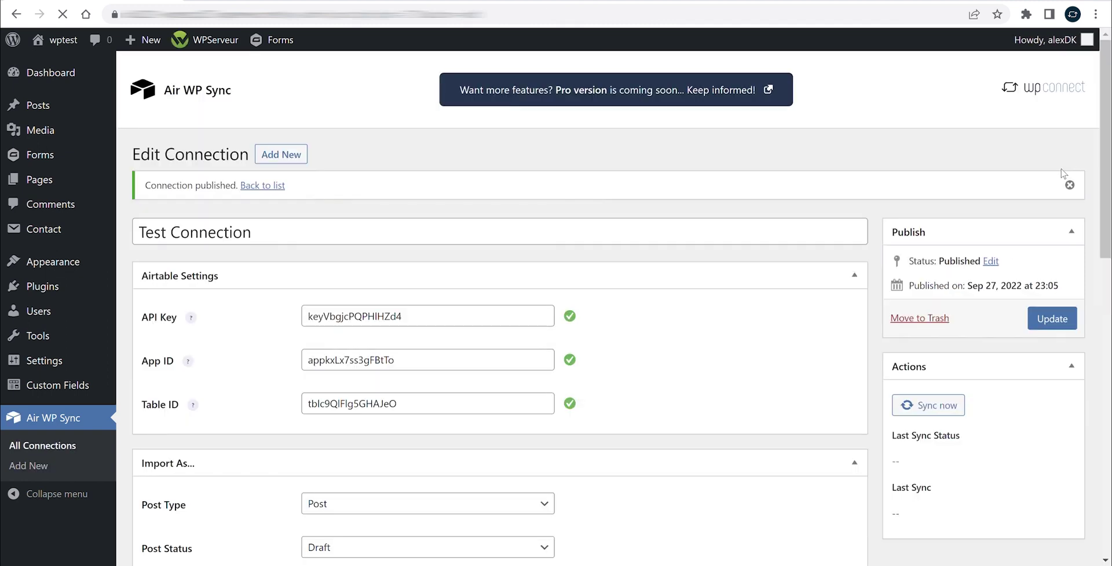
Check the Posts list, then run Sync now on the Test Connection
scroll(1015, 240, "down", 2)
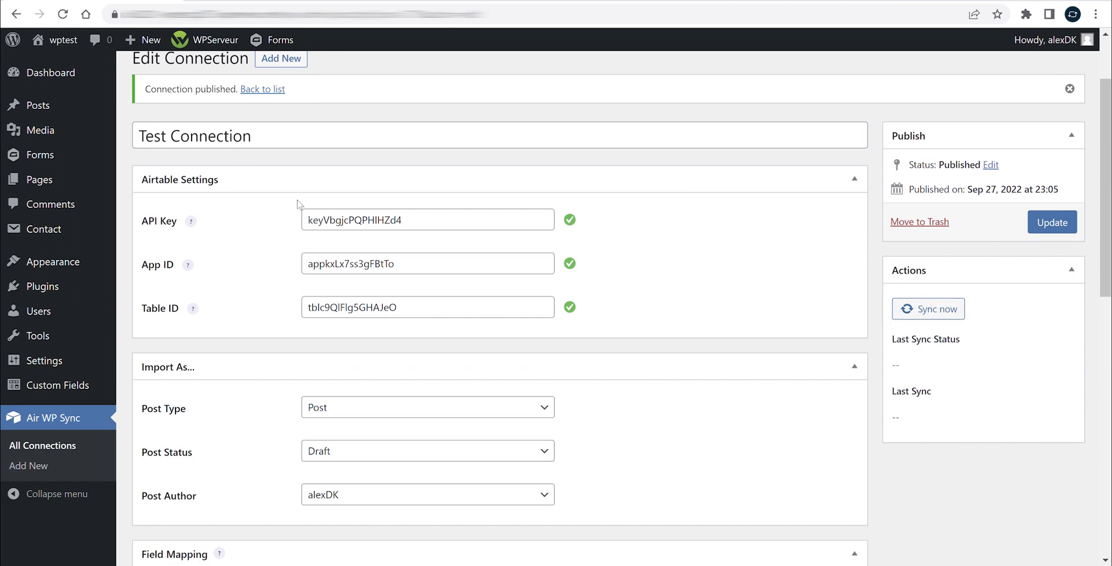
left_click(82, 108)
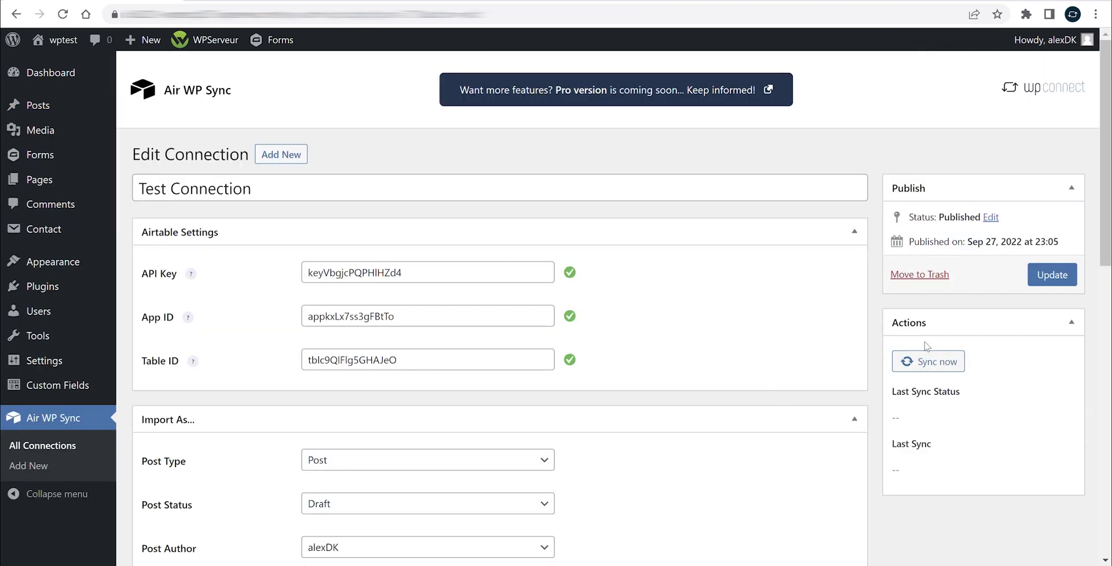
left_click(931, 363)
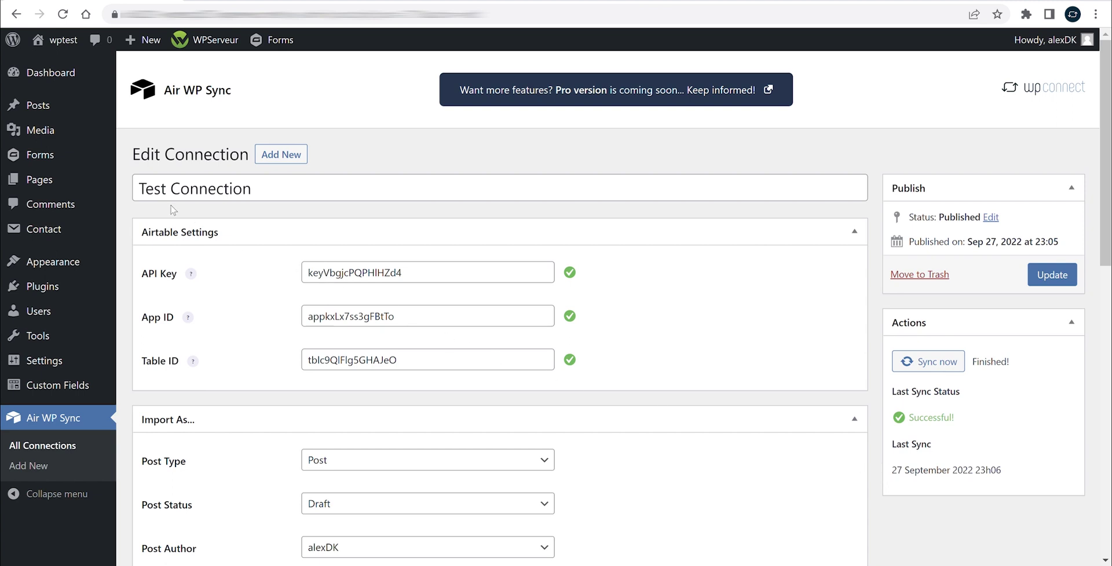
mouse_move(49, 101)
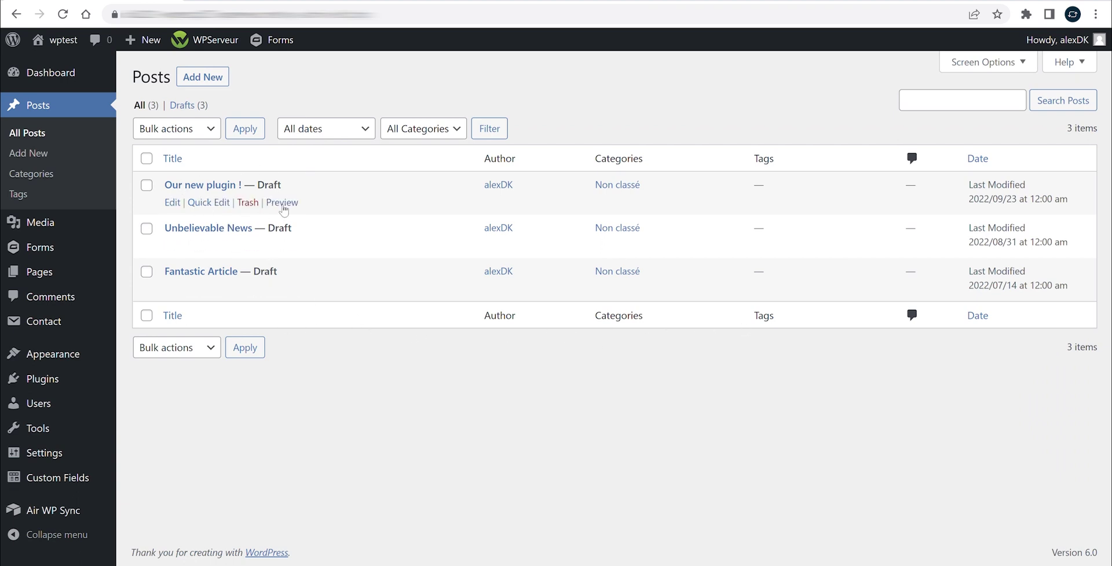
Preview the imported draft 'Our new plugin !' and scroll through it
left_click(283, 206)
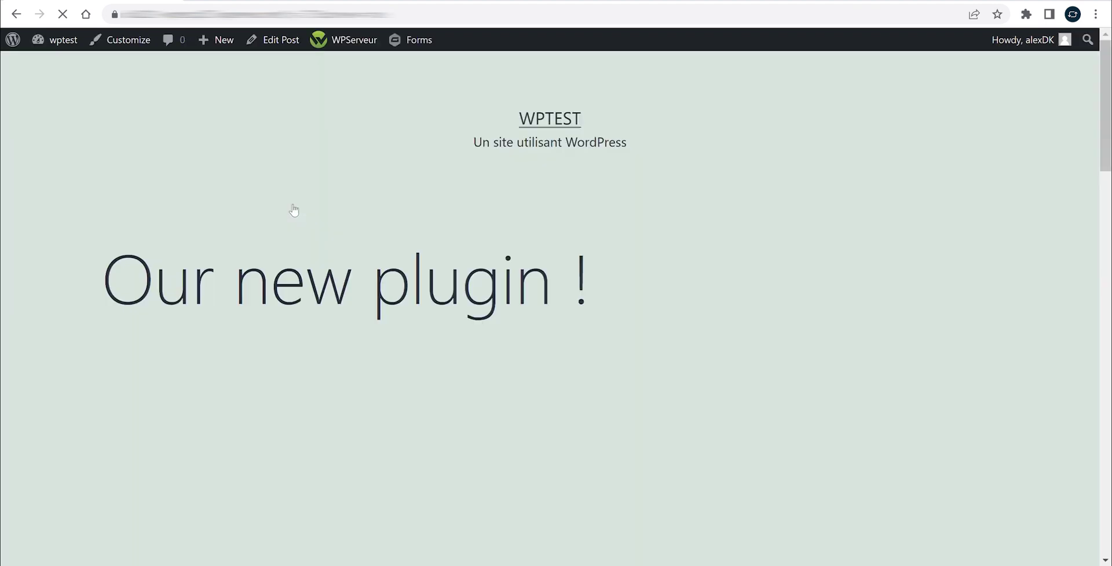
scroll(294, 212, "down", 3)
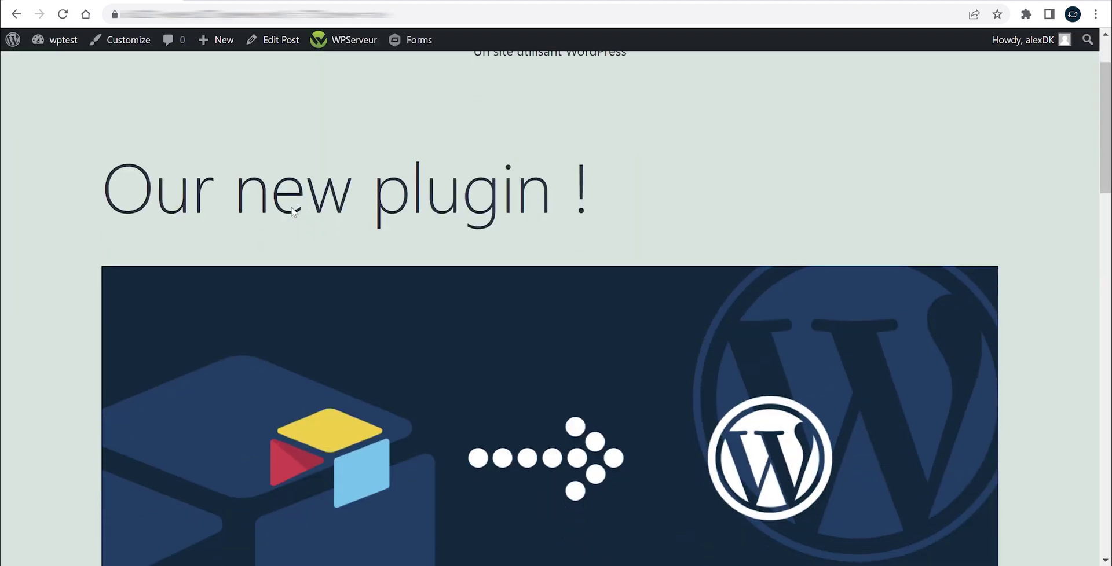
scroll(291, 207, "down", 3)
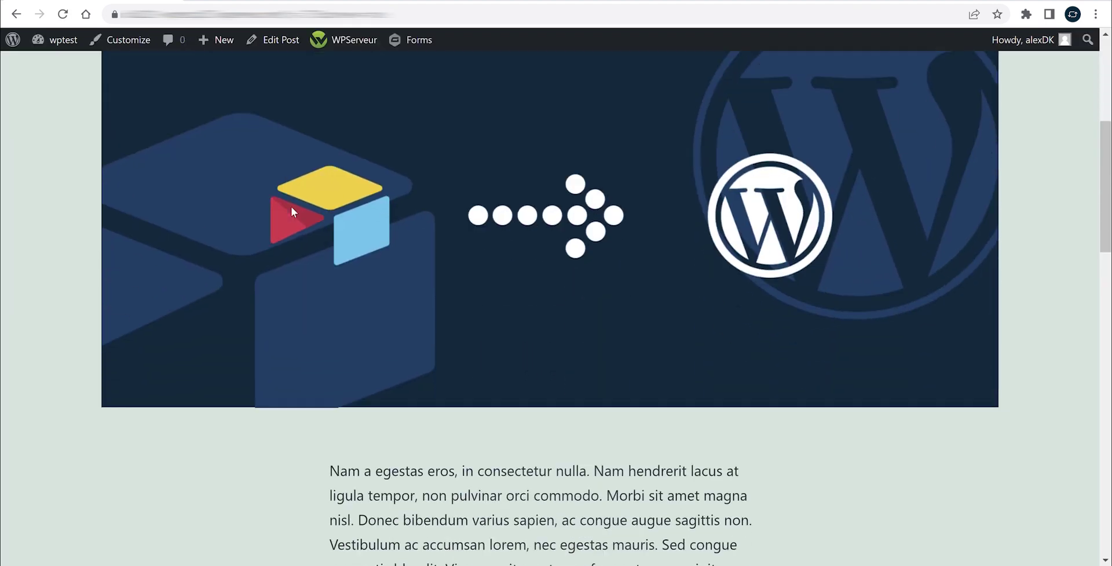
scroll(290, 207, "down", 4)
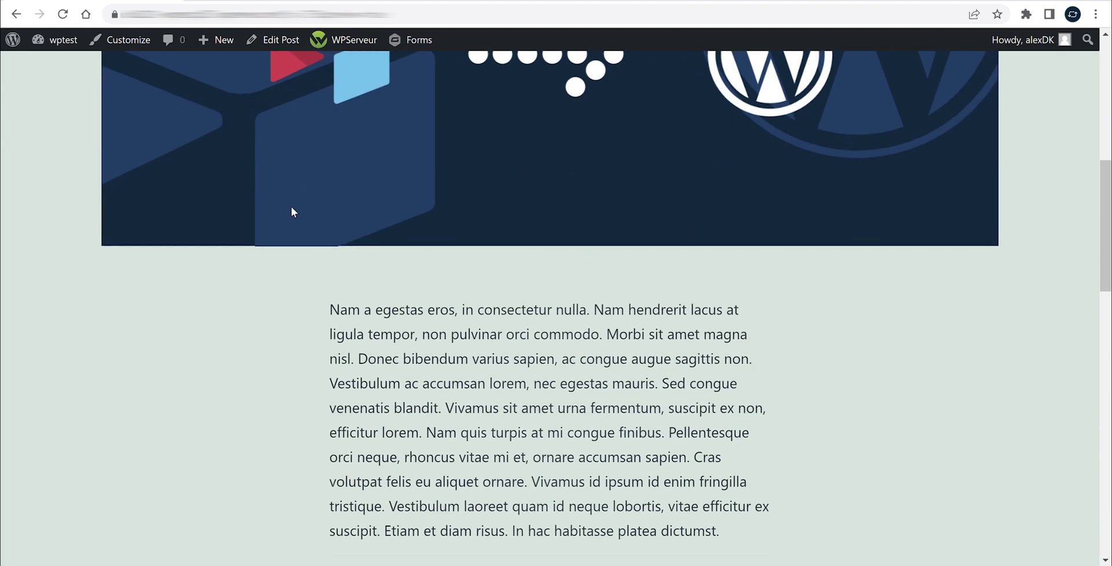
scroll(293, 212, "down", 3)
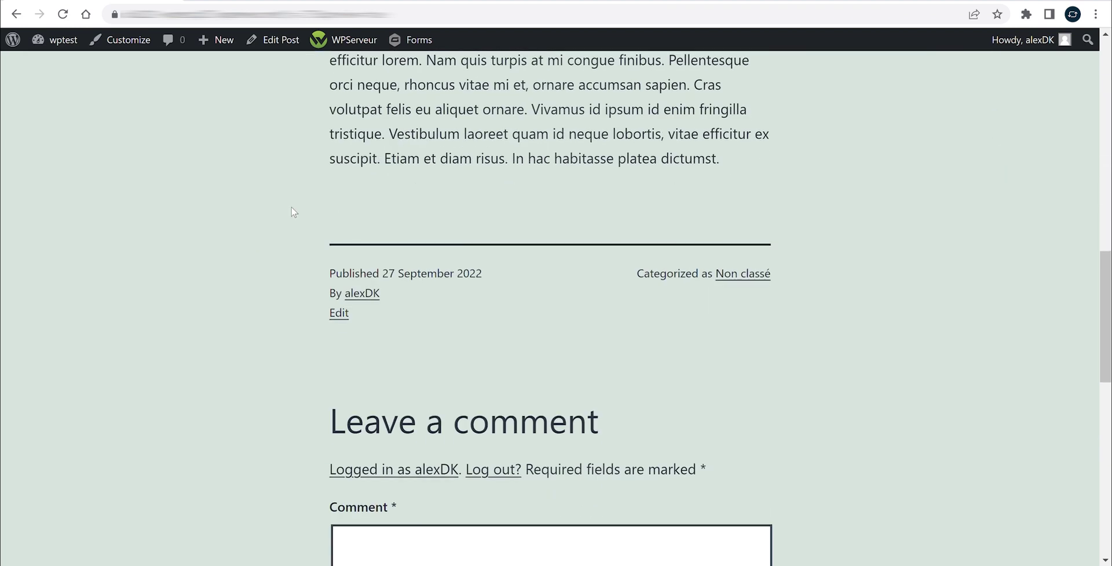
scroll(291, 212, "up", 4)
scroll(291, 207, "up", 5)
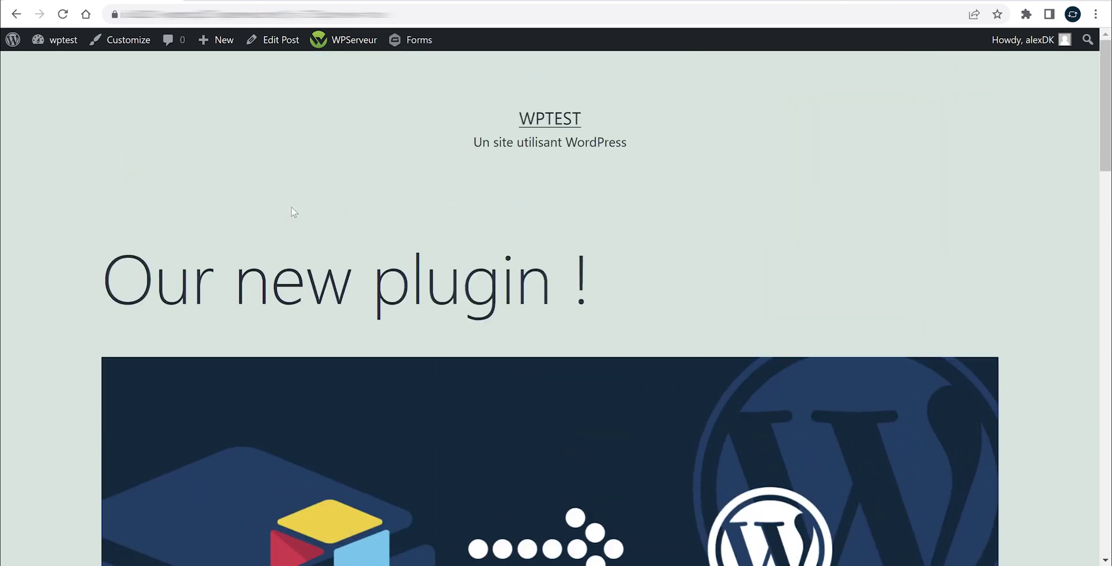
Return to the posts list and reopen the Test Connection settings in Air WP Sync
left_click(15, 14)
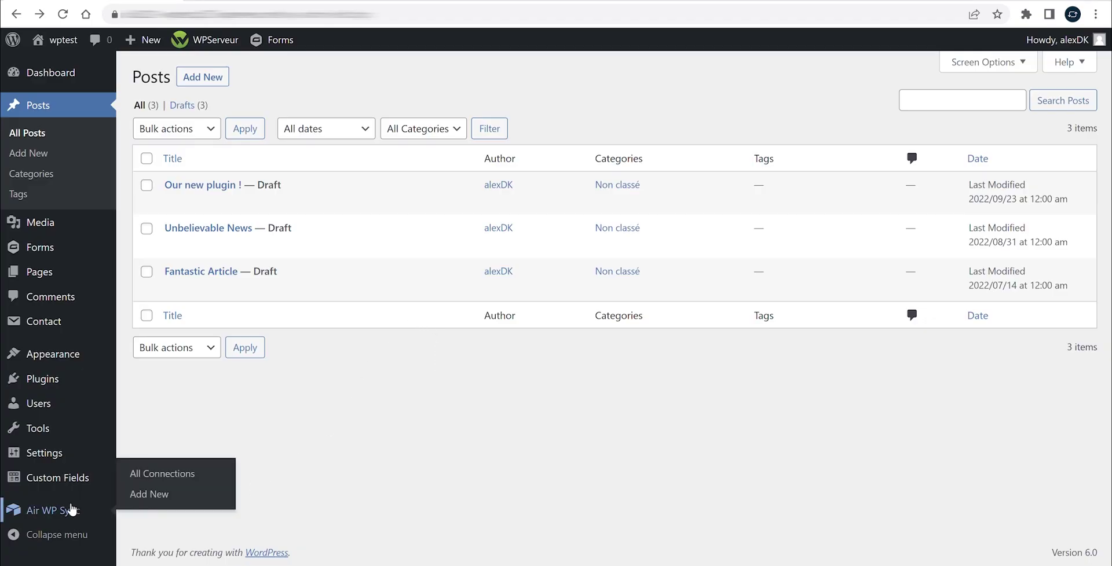
left_click(80, 508)
scroll(224, 268, "down", 1)
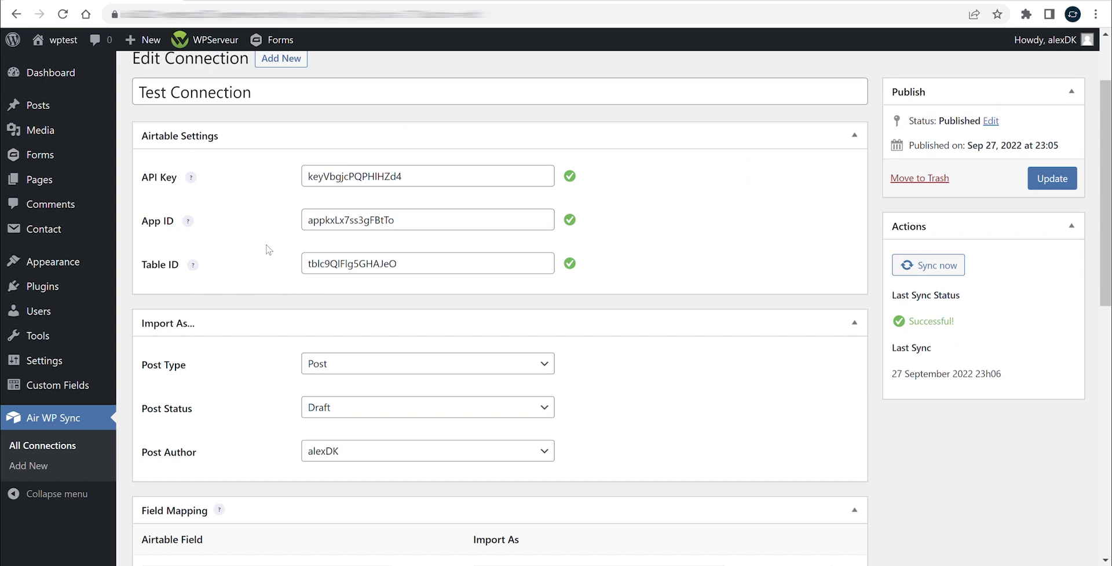
Clear the old Table ID, then select the Page table's tbl… ID in Airtable's web address
left_click_drag(431, 269, 260, 276)
key("BackSpace")
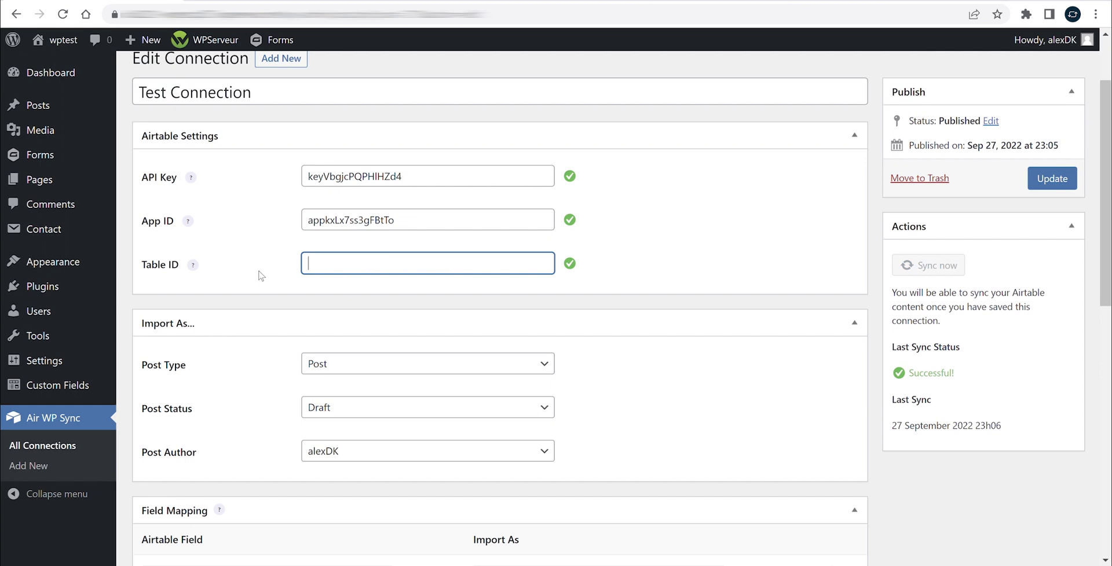
left_click(260, 275)
left_click(368, 263)
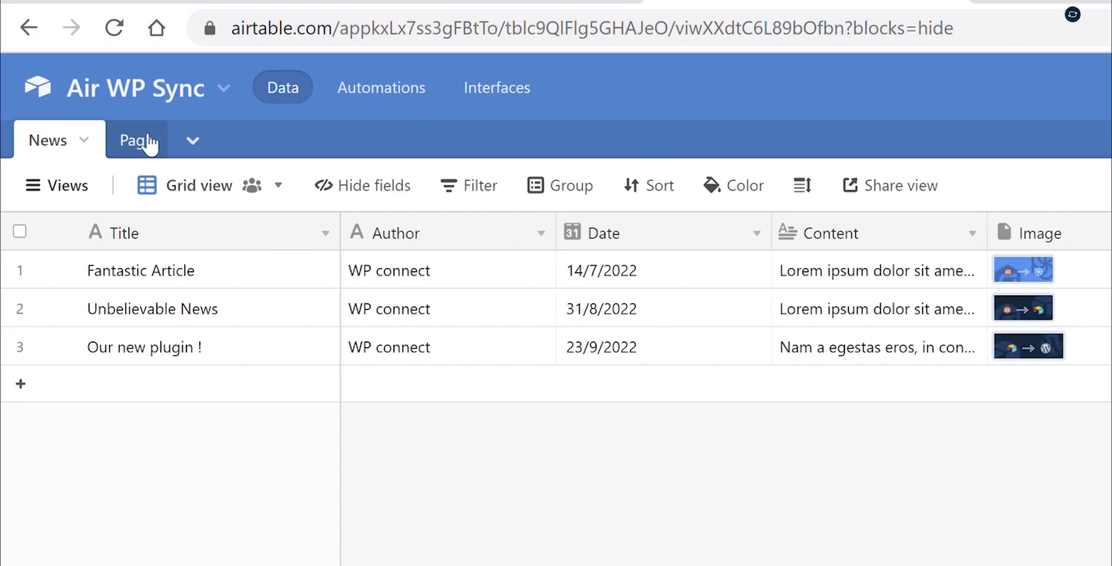
left_click(139, 140)
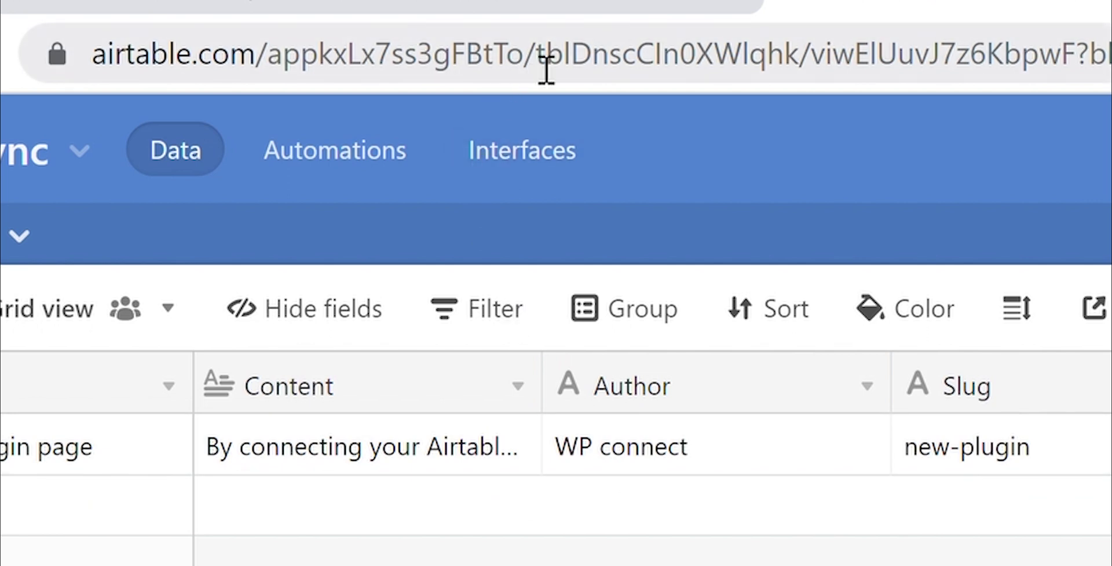
double_click(647, 64)
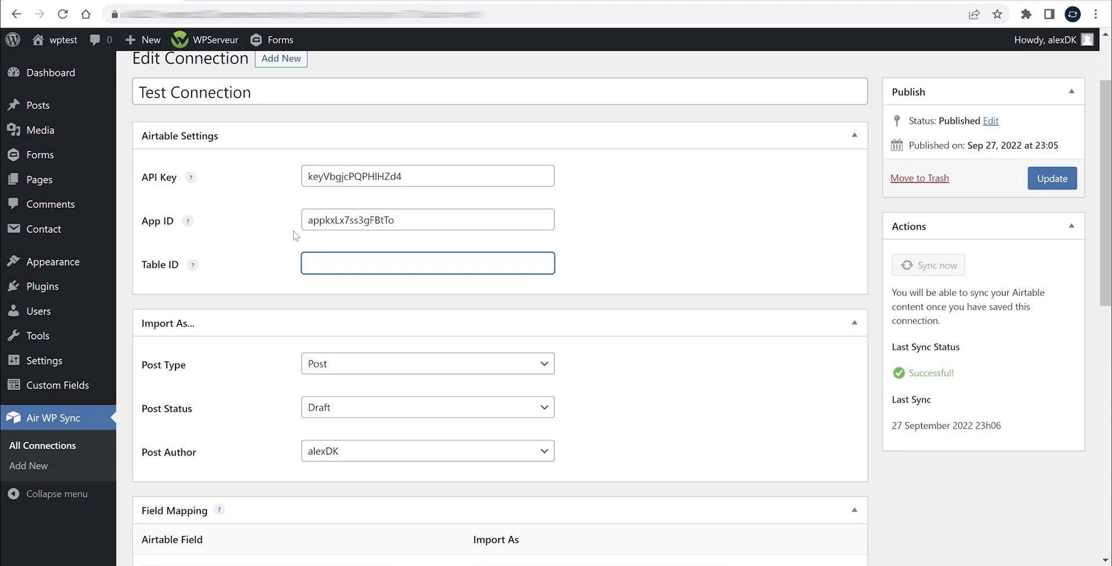
Paste the Page table ID and import records as Pages with Published status
left_click(276, 271)
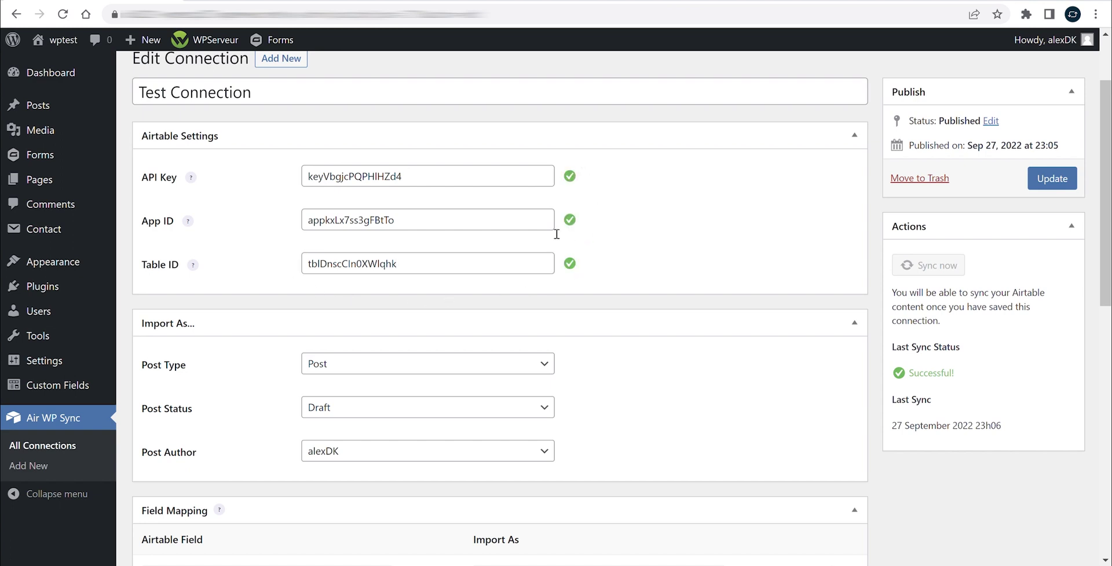
scroll(602, 324, "down", 2)
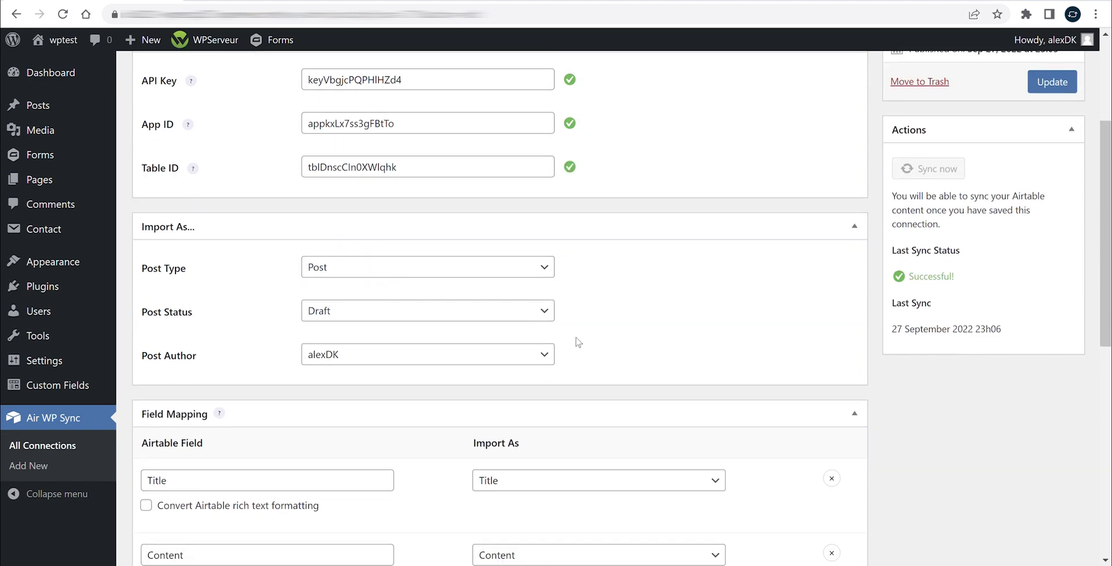
left_click(541, 268)
left_click(319, 299)
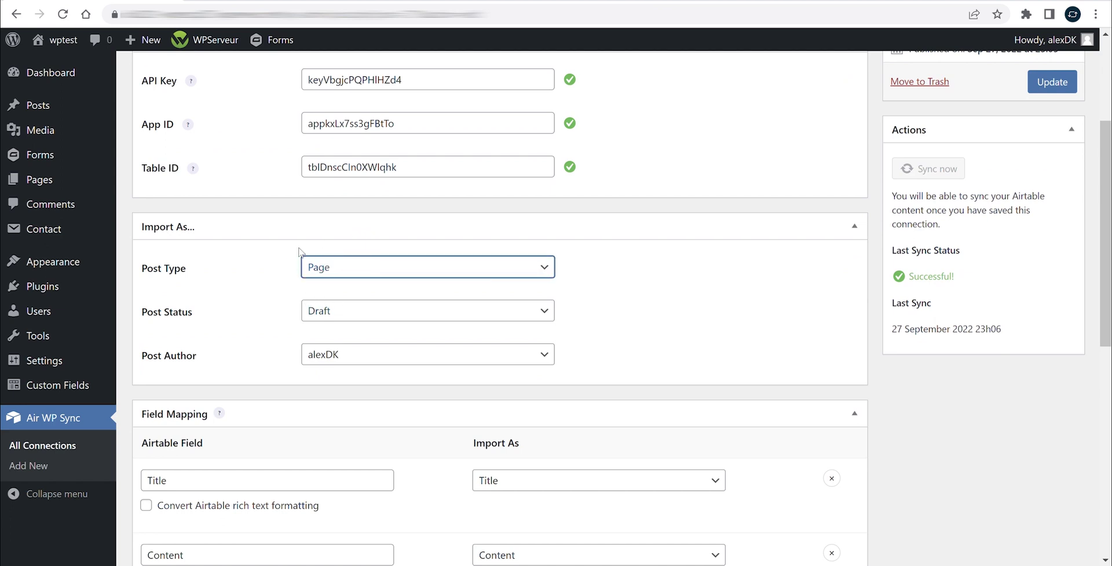
left_click(340, 310)
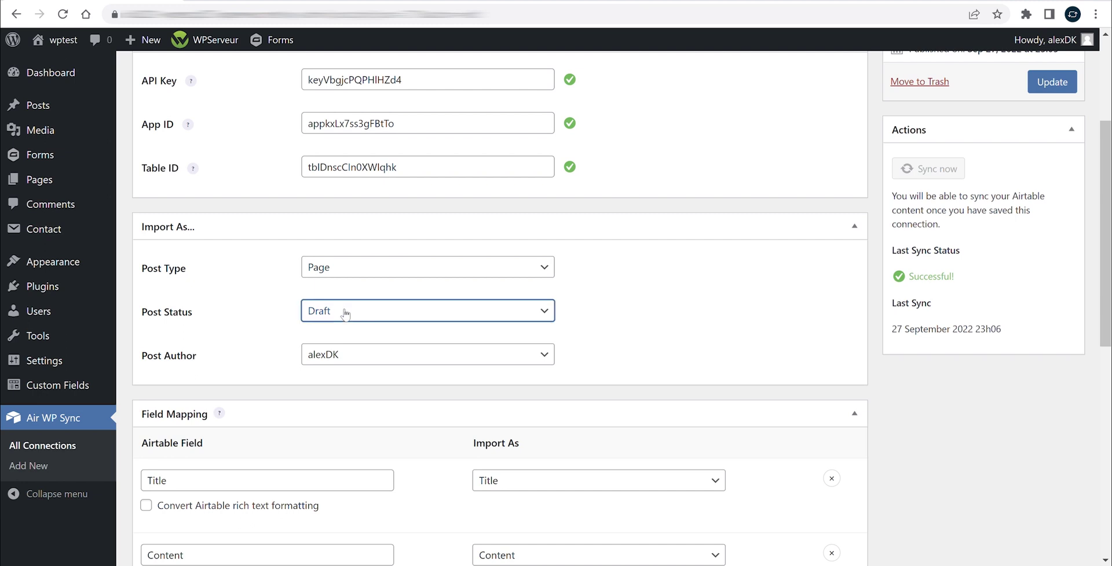
left_click(356, 335)
Map the Date row to the page slug using the Airtable field 'Slug'
scroll(260, 272, "down", 5)
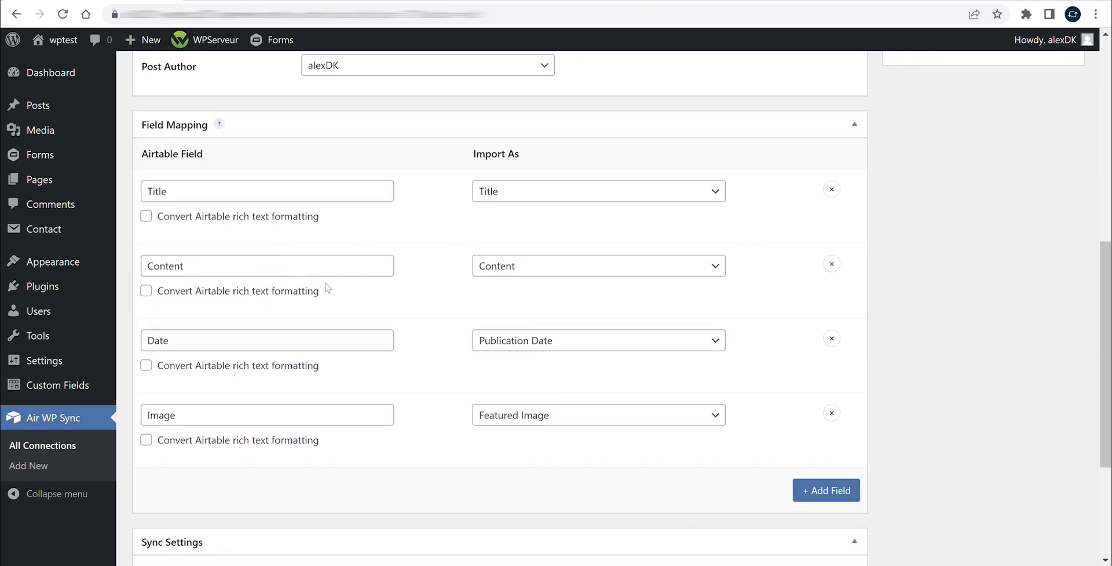
left_click(507, 340)
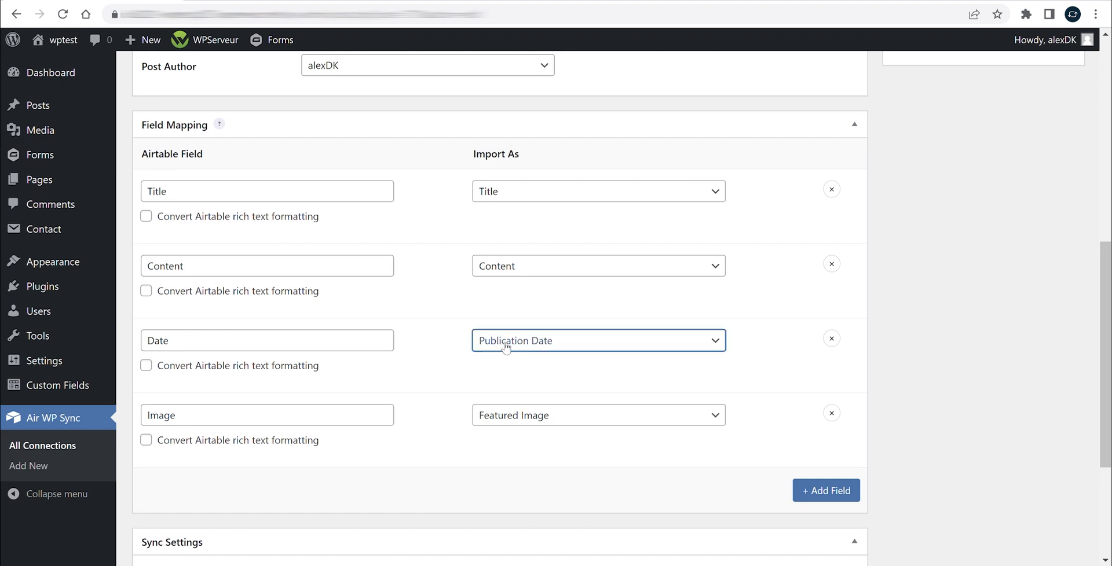
left_click(524, 415)
left_click(463, 364)
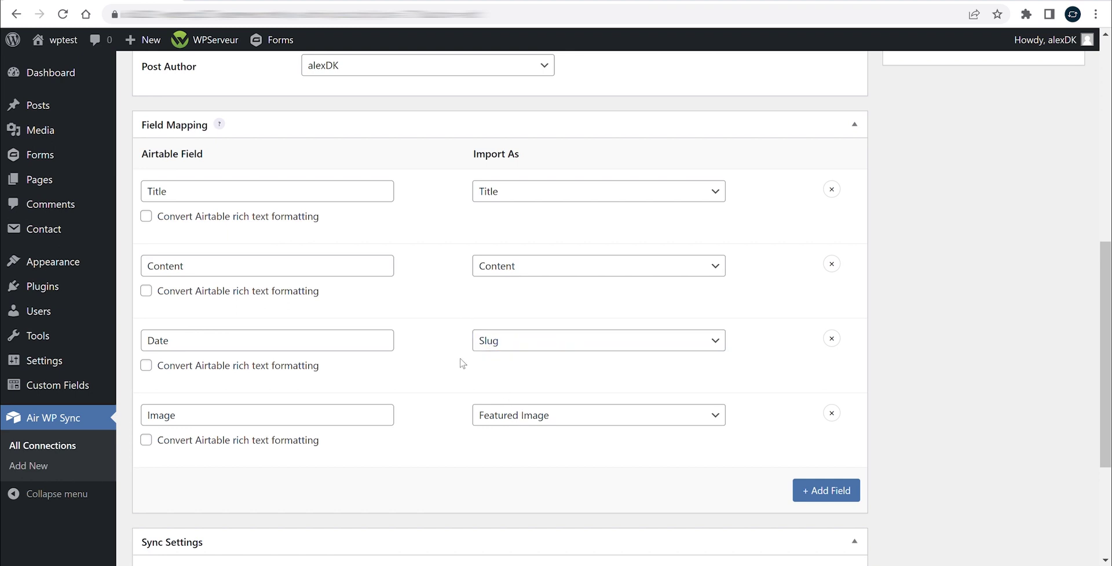
left_click(324, 348)
type("Slug")
key("ctrl+Tab")
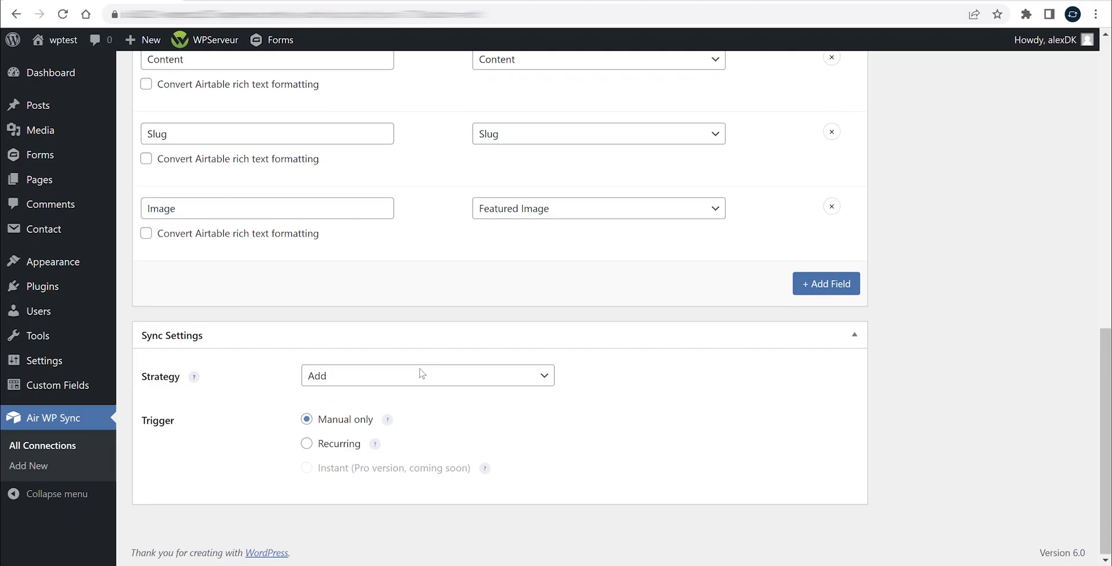
key("ctrl+Tab")
Set the sync strategy to Add, Update & Delete and update the connection
left_click(339, 378)
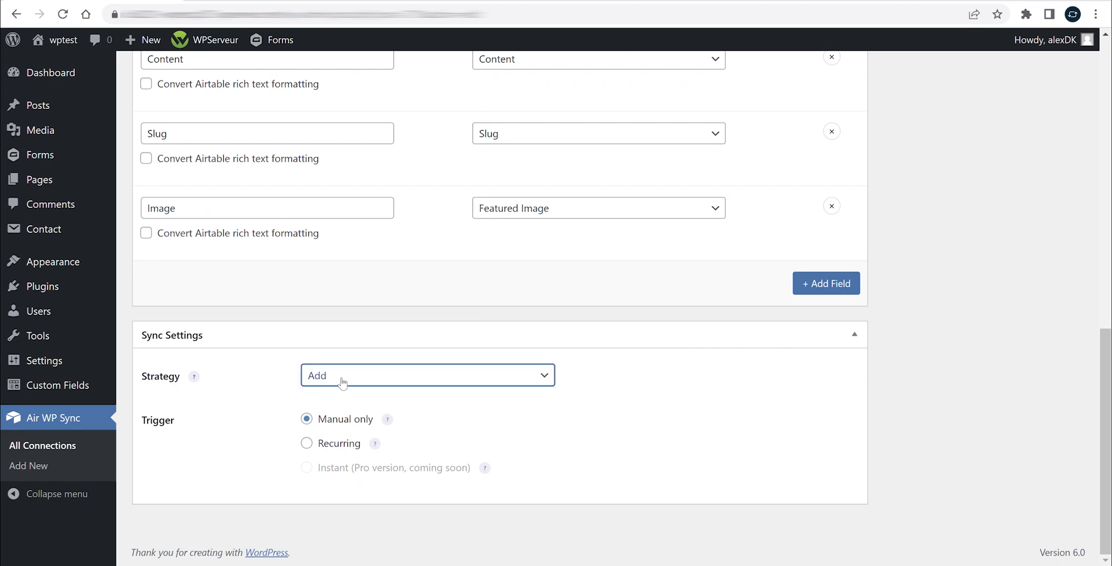
left_click(406, 428)
left_click(482, 414)
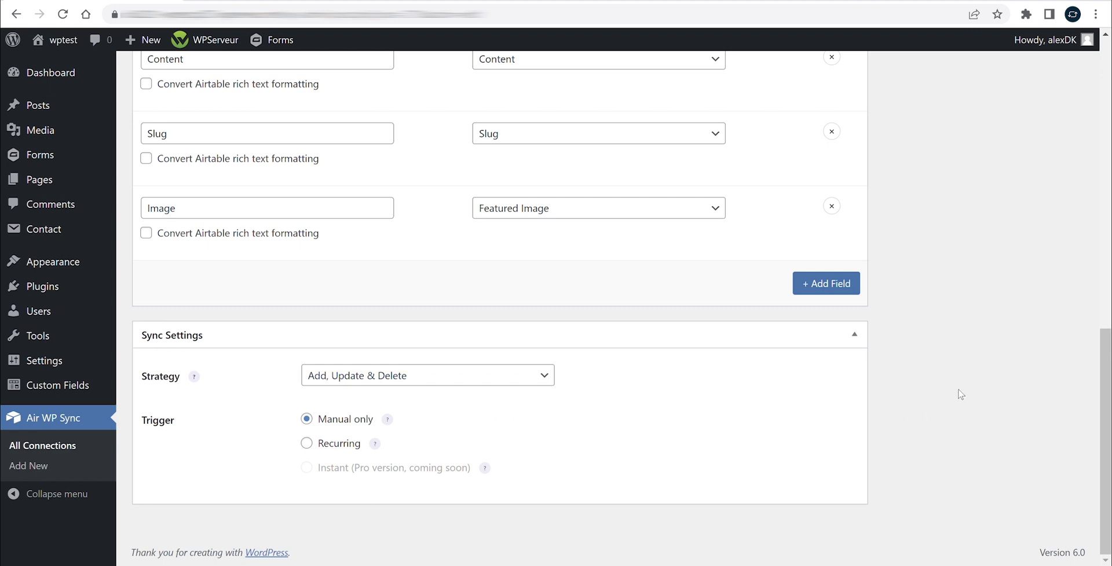
scroll(973, 370, "up", 6)
scroll(981, 285, "up", 2)
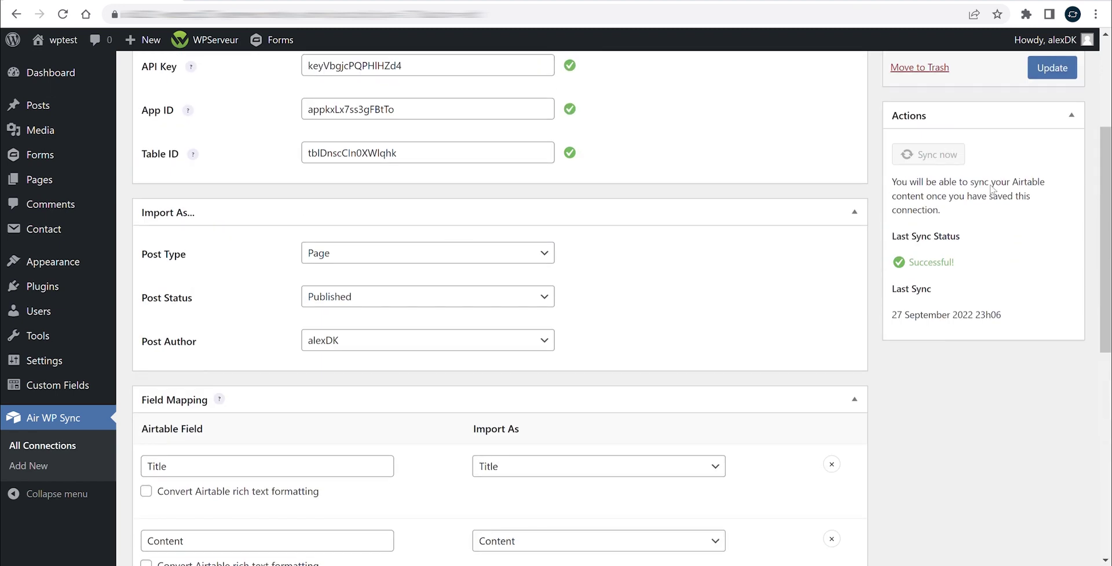
scroll(992, 188, "up", 2)
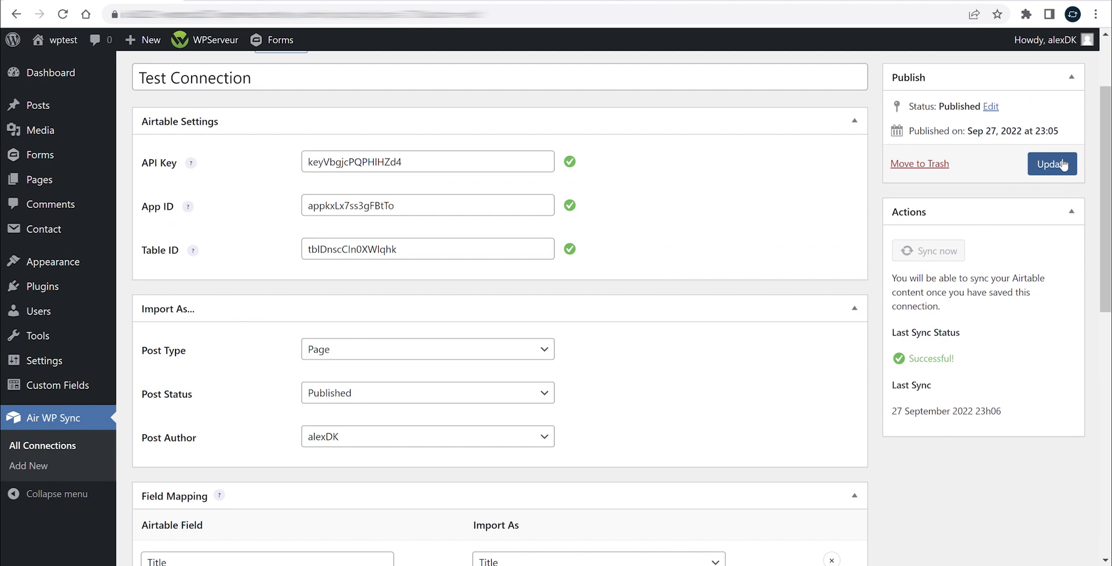
left_click(1062, 165)
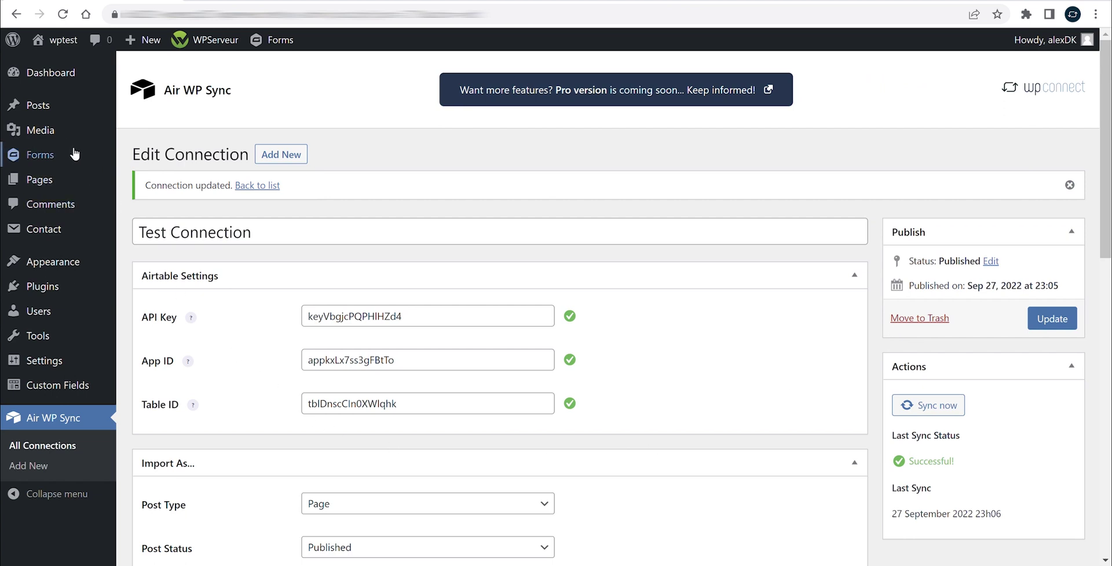
Check the existing Pages list, then run Sync now on the connection
left_click(43, 181)
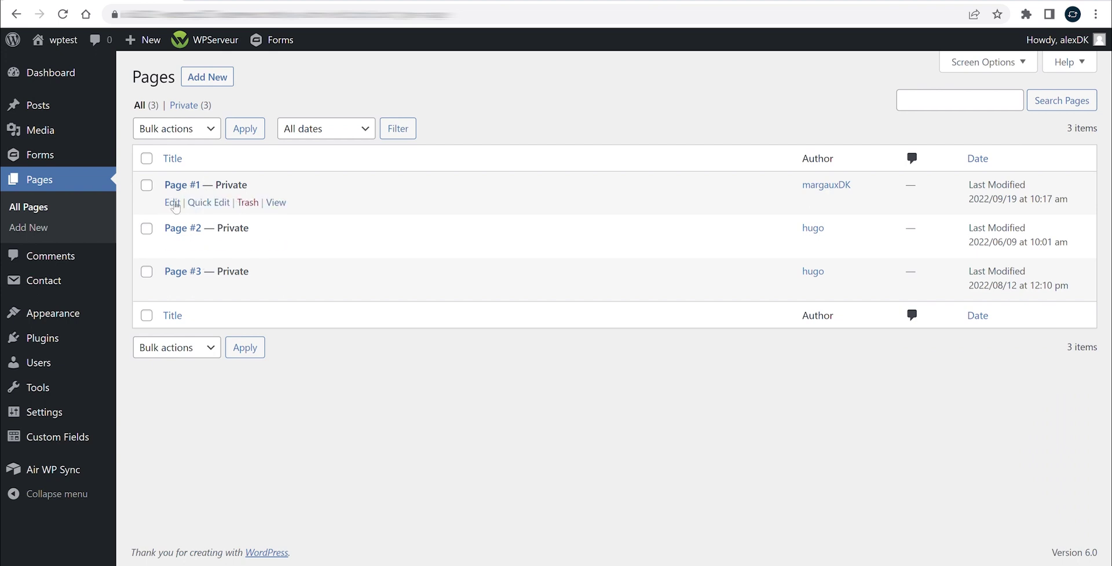
key("alt+Left")
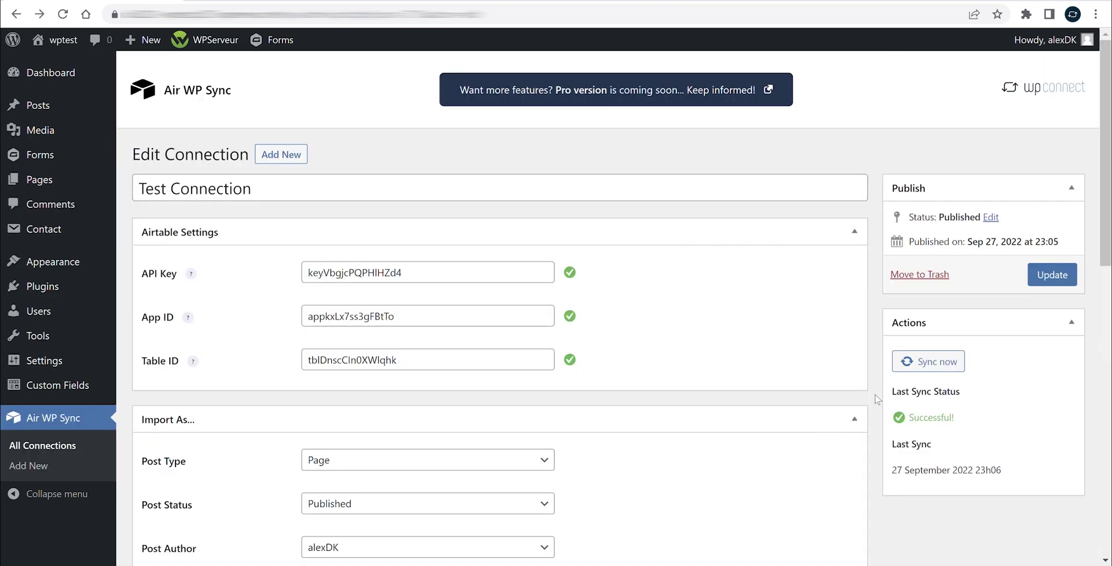
left_click(928, 362)
View the imported 'Our new plugin page' on the site from All Pages
left_click(39, 179)
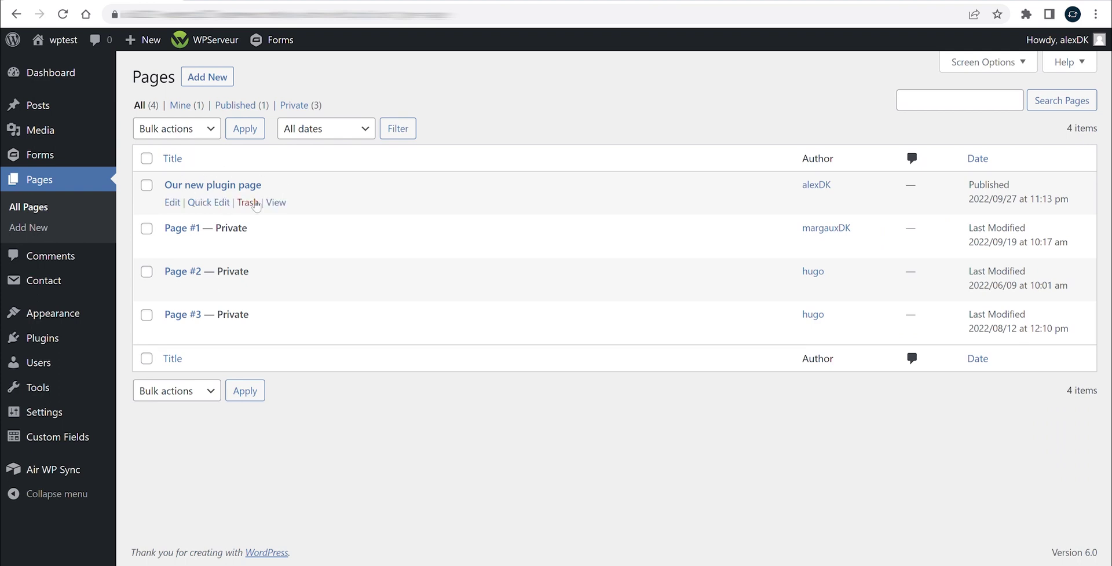
left_click(274, 203)
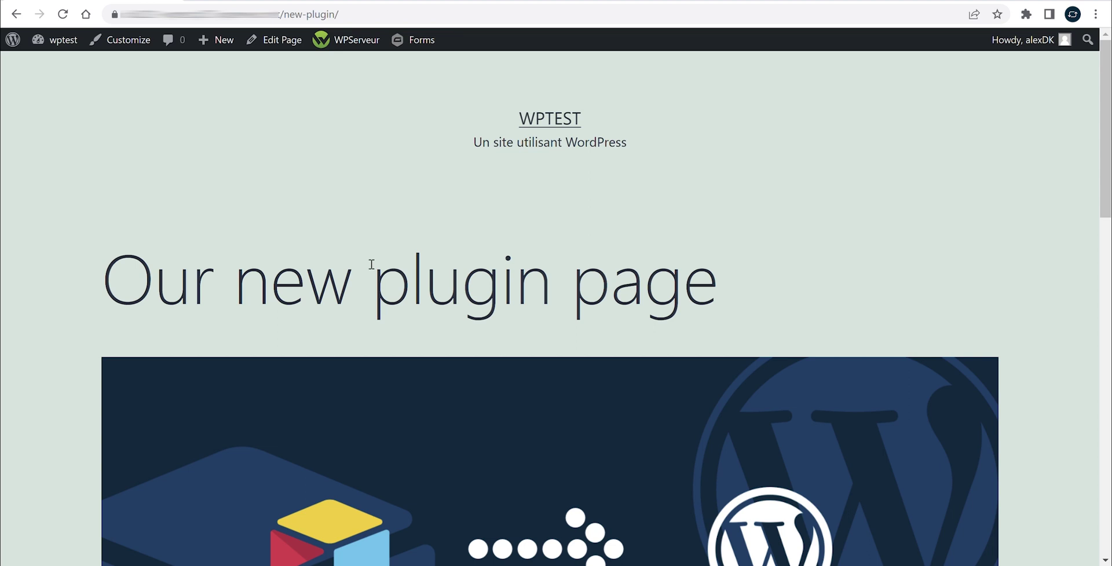
scroll(376, 264, "down", 5)
scroll(386, 255, "down", 3)
scroll(387, 259, "up", 8)
left_click_drag(113, 283, 730, 291)
left_click(681, 291)
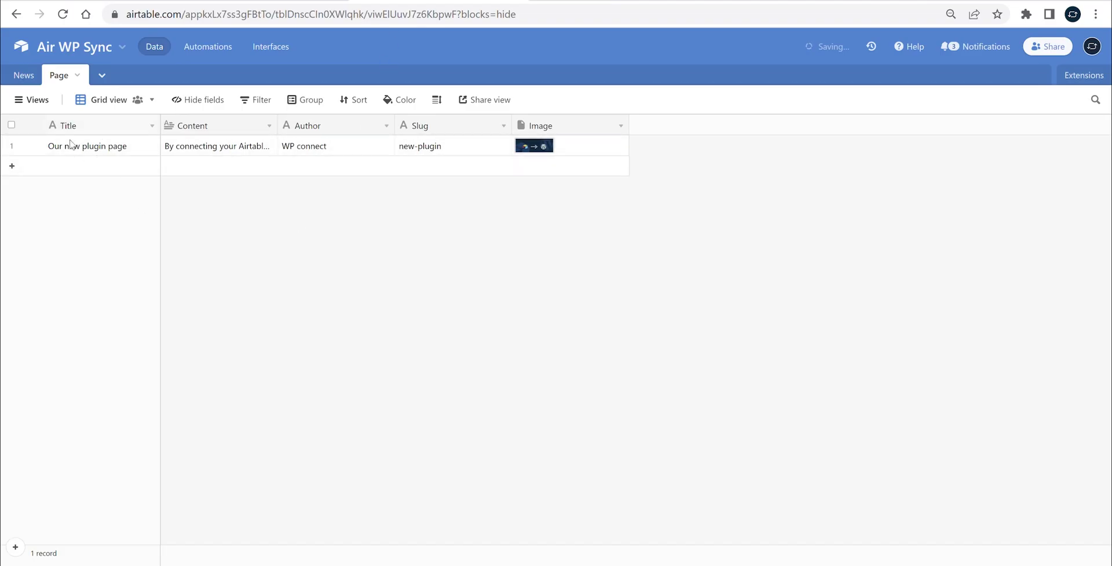
Replace 'new' with 'amazing' in the record's Title and append '!'
double_click(84, 153)
double_click(74, 153)
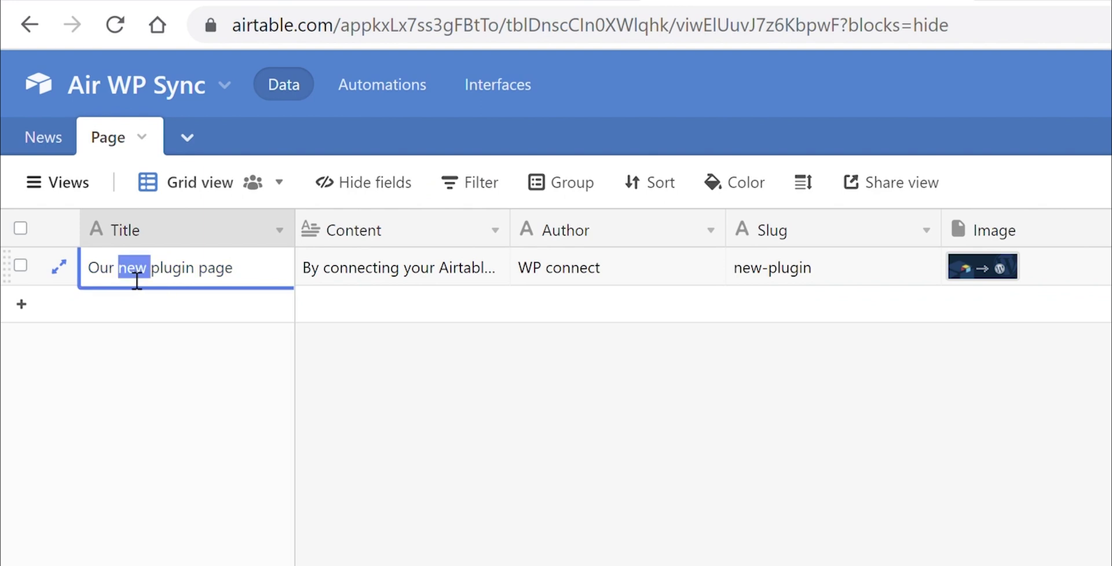
type("amazing")
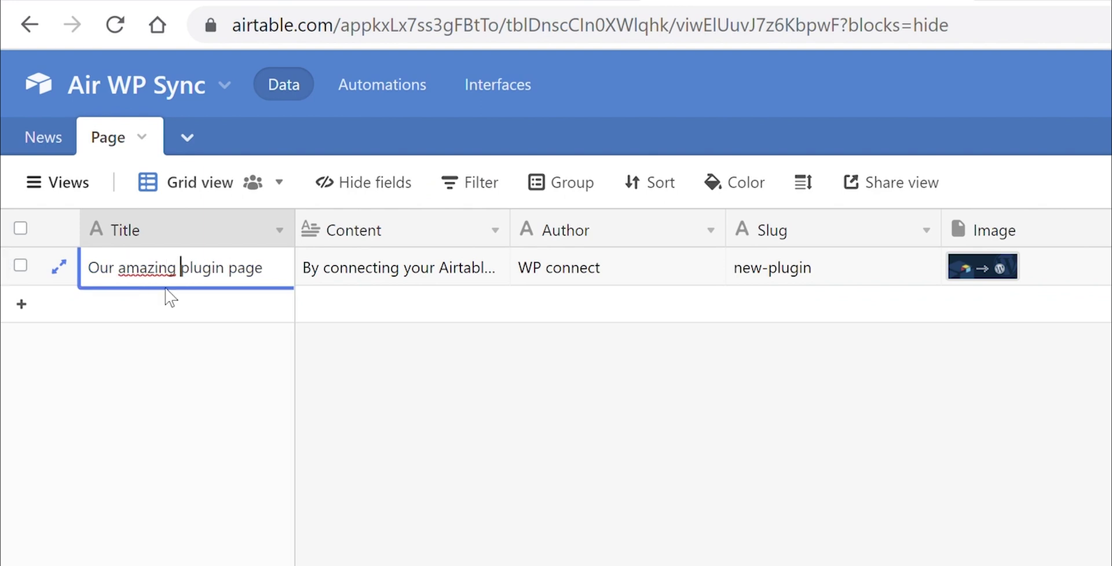
key("End")
type("!")
left_click(477, 418)
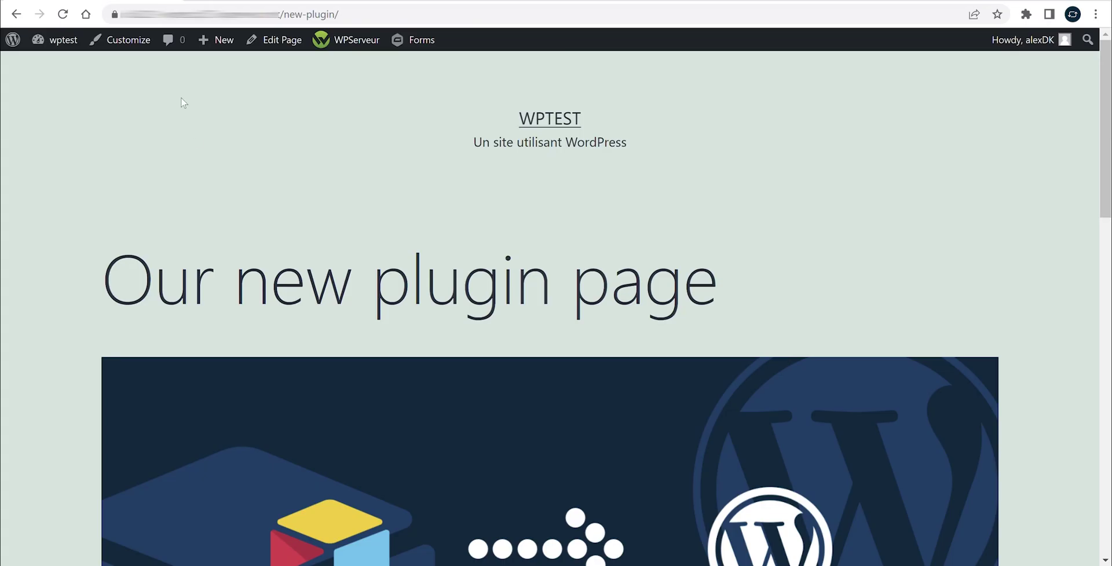
Run Sync now on the Air WP Sync connection to pull the title change
left_click(16, 14)
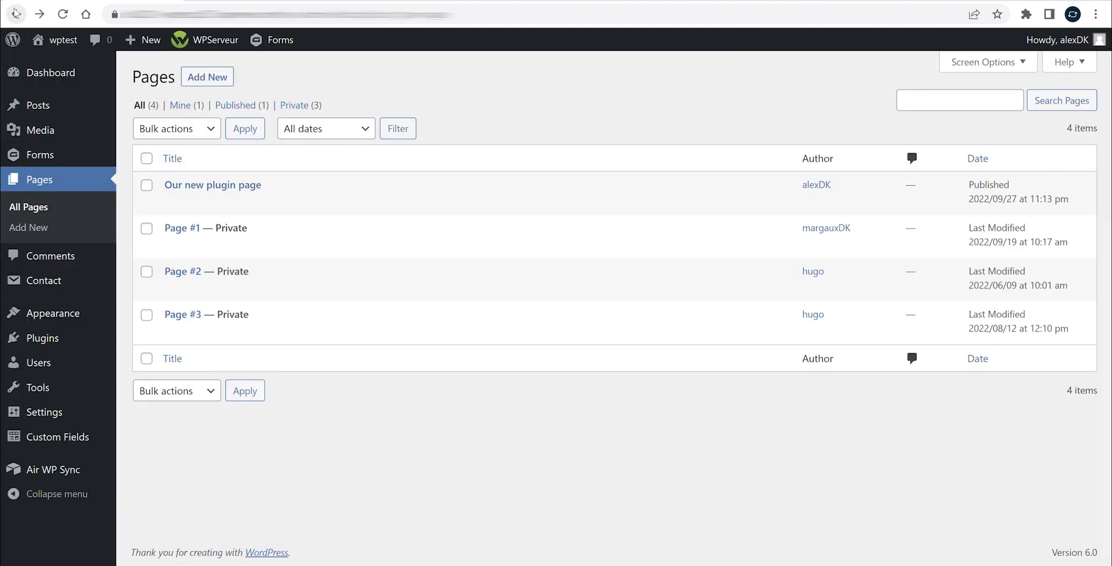
left_click(43, 470)
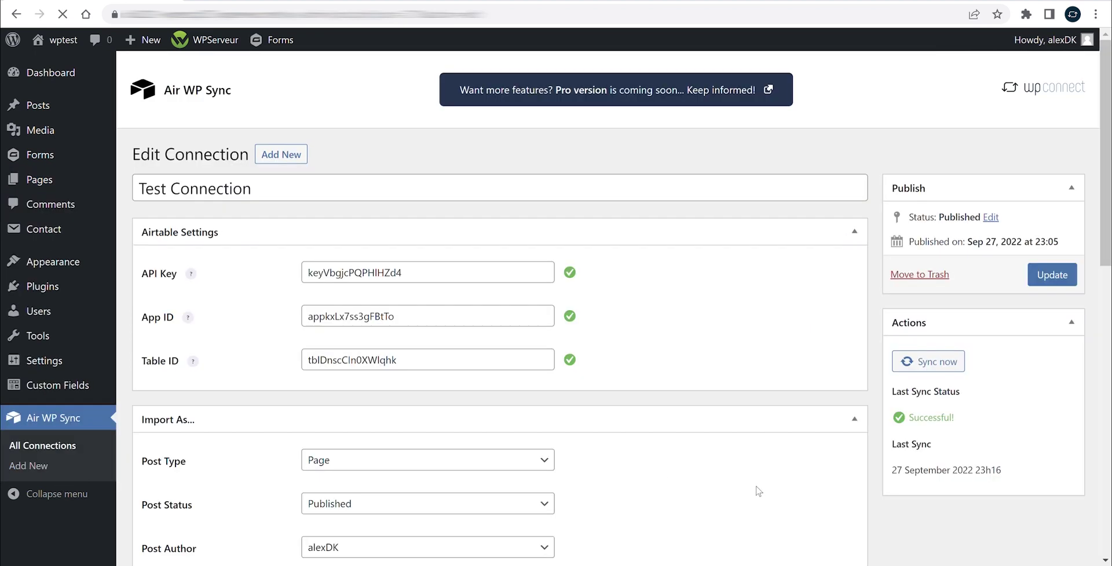
left_click(931, 368)
View the renamed /new-plugin/ page from All Pages
mouse_move(87, 185)
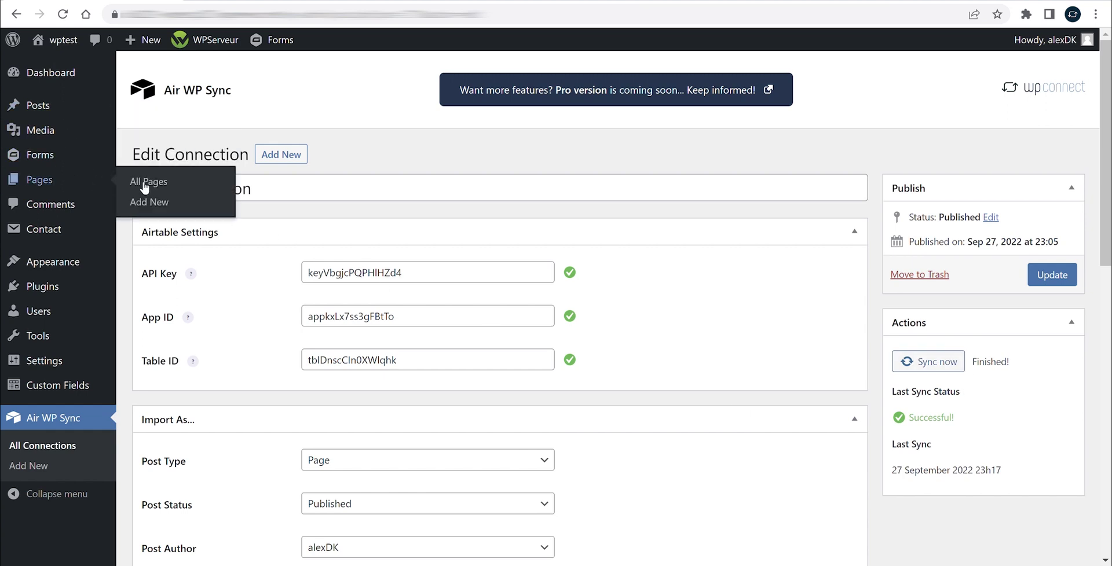
left_click(200, 183)
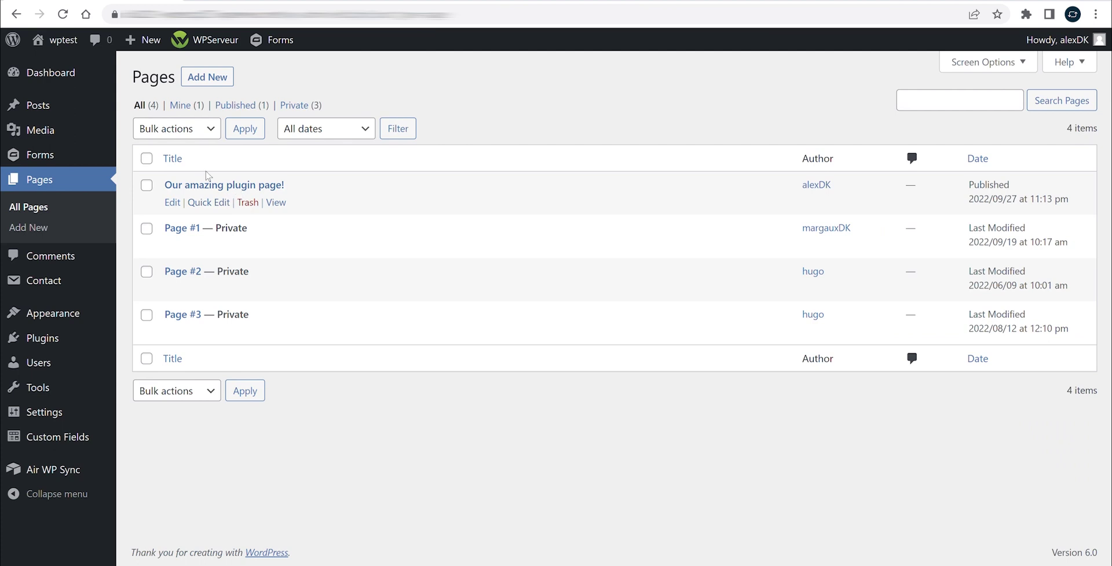
left_click(277, 204)
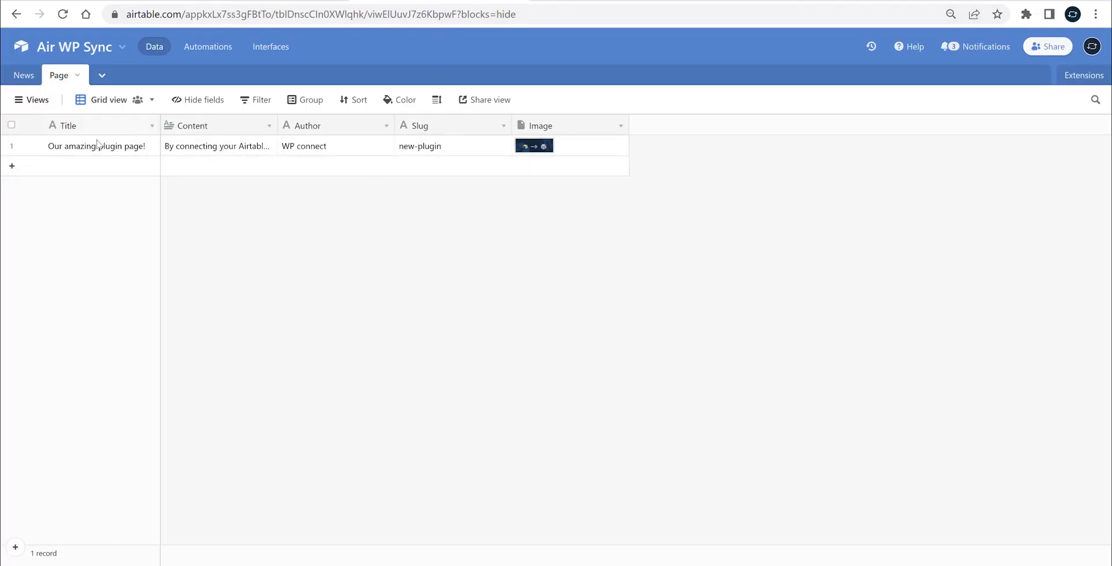
Delete the 'Our amazing plugin page!' record and confirm the deletion
right_click(11, 147)
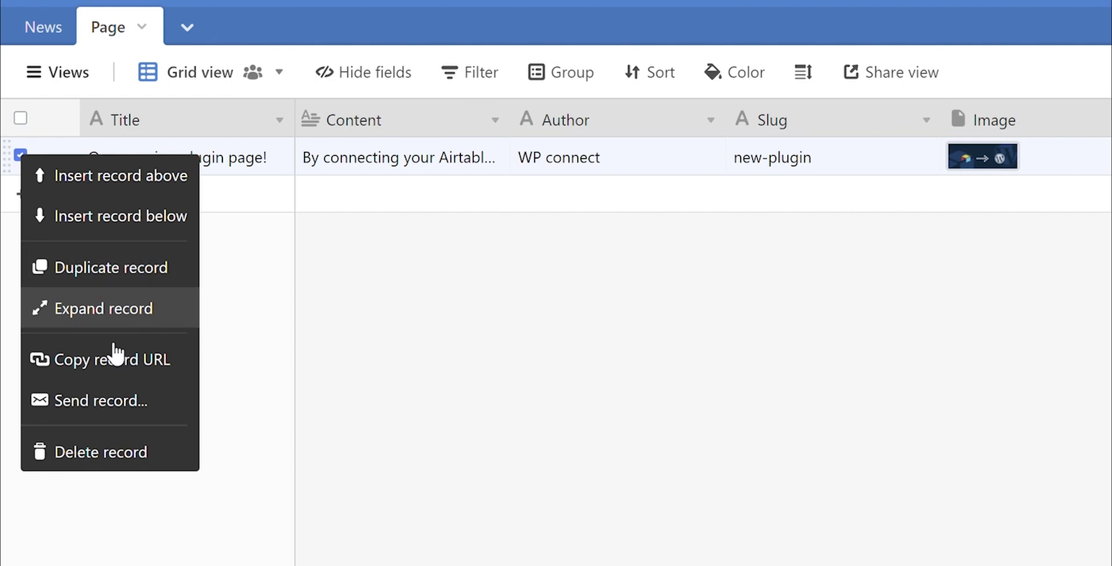
left_click(134, 452)
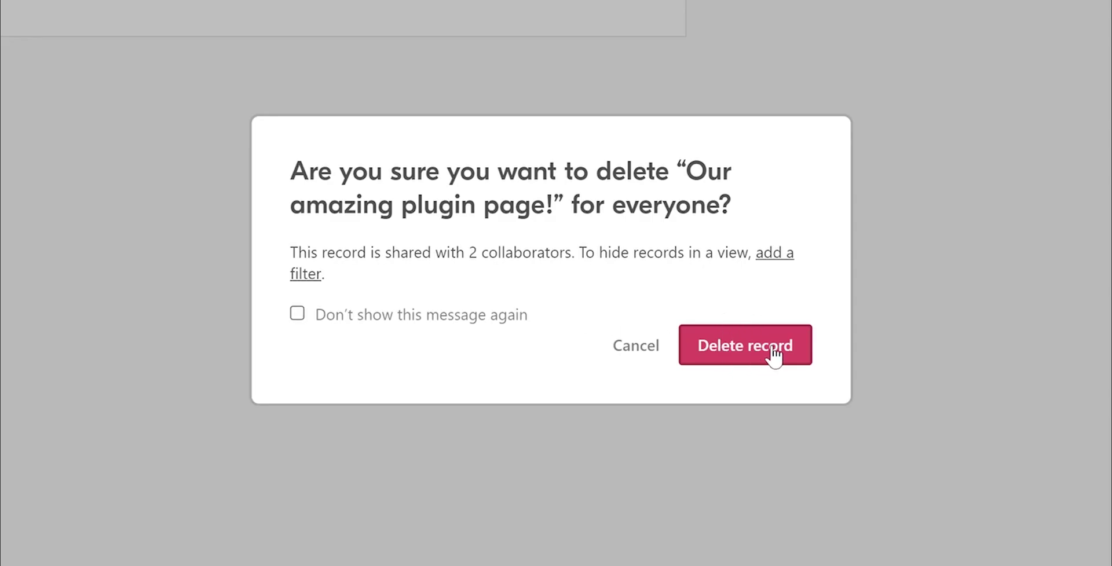
left_click(770, 354)
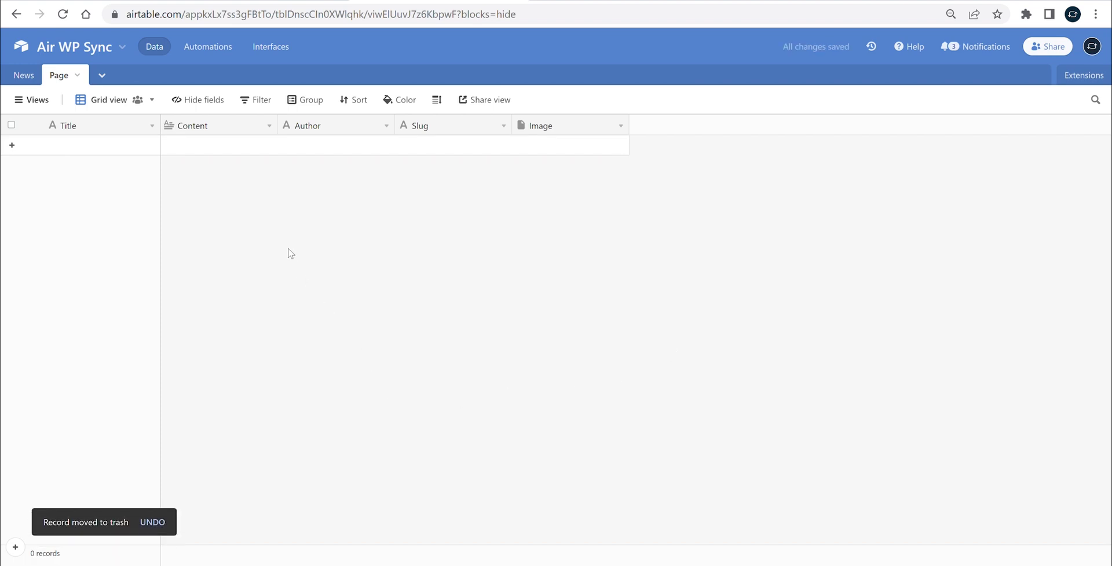
key("ctrl+Tab")
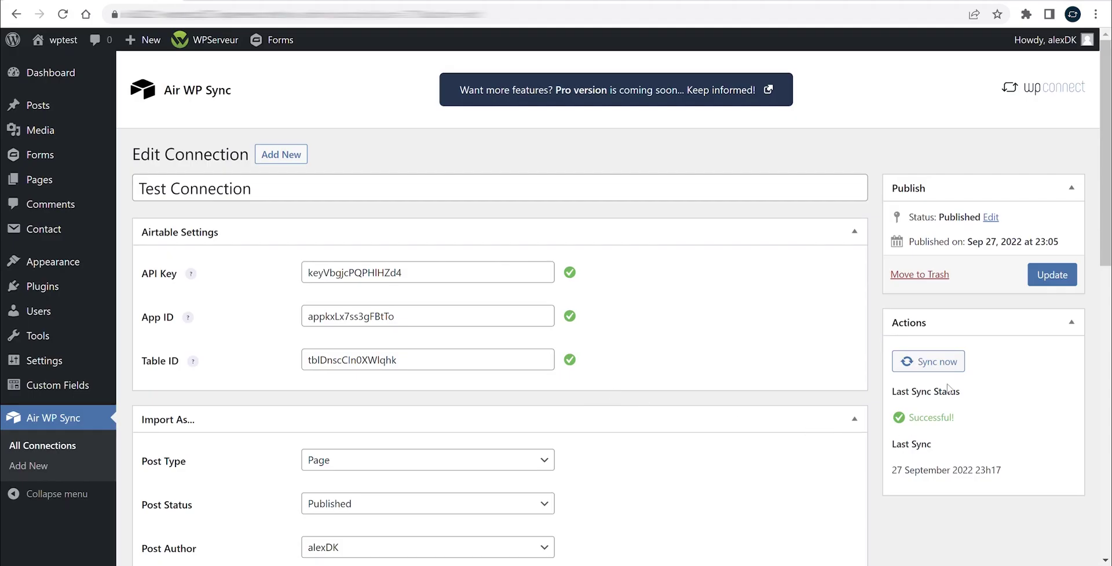
Check the Strategy, run Sync now, and open All Pages to confirm the page is gone
scroll(578, 330, "down", 12)
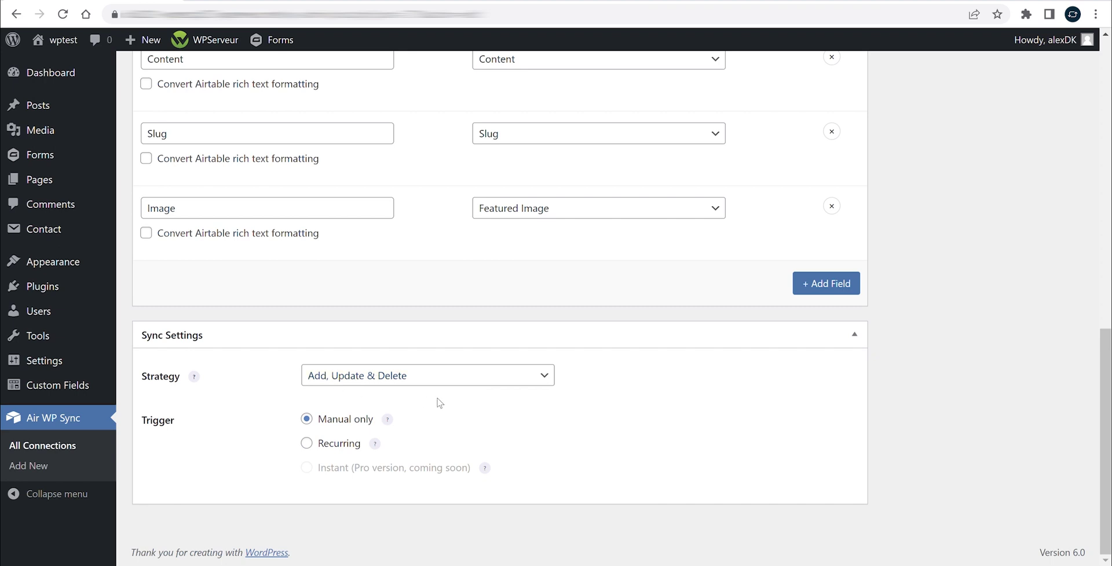
scroll(614, 410, "up", 12)
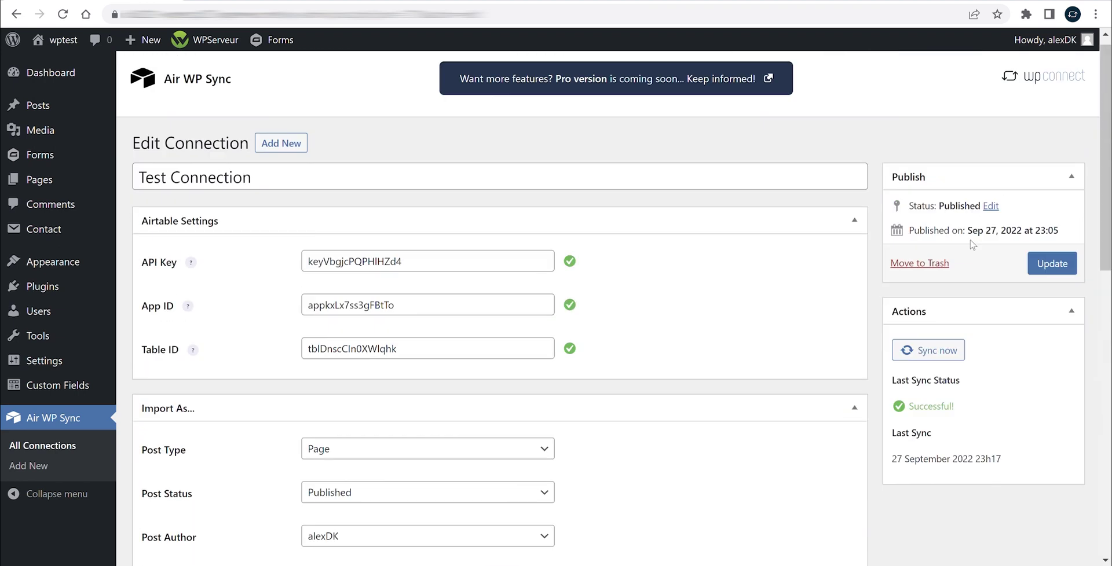
left_click(944, 363)
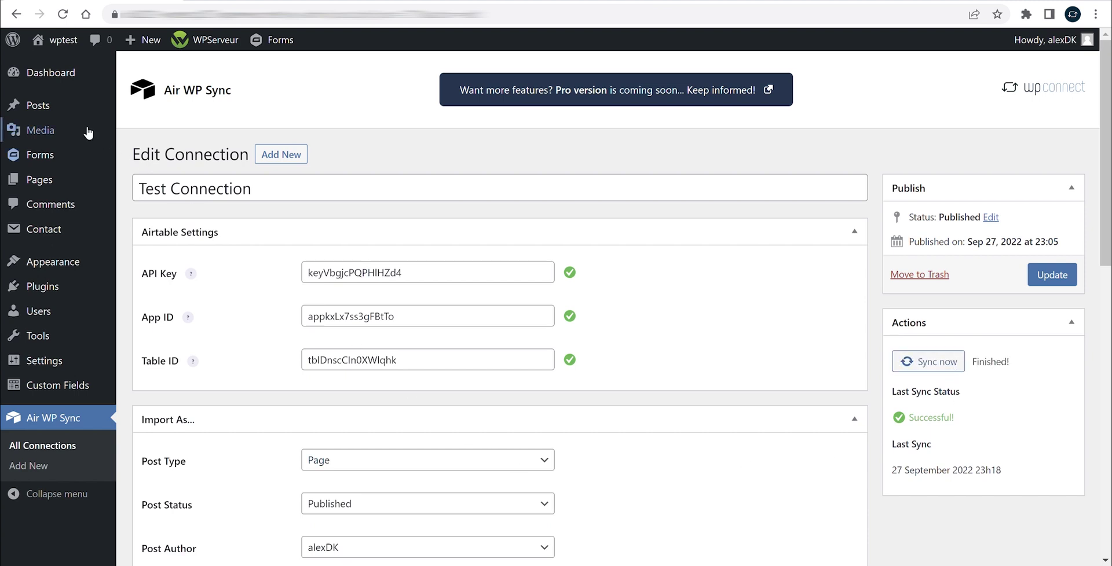
left_click(77, 182)
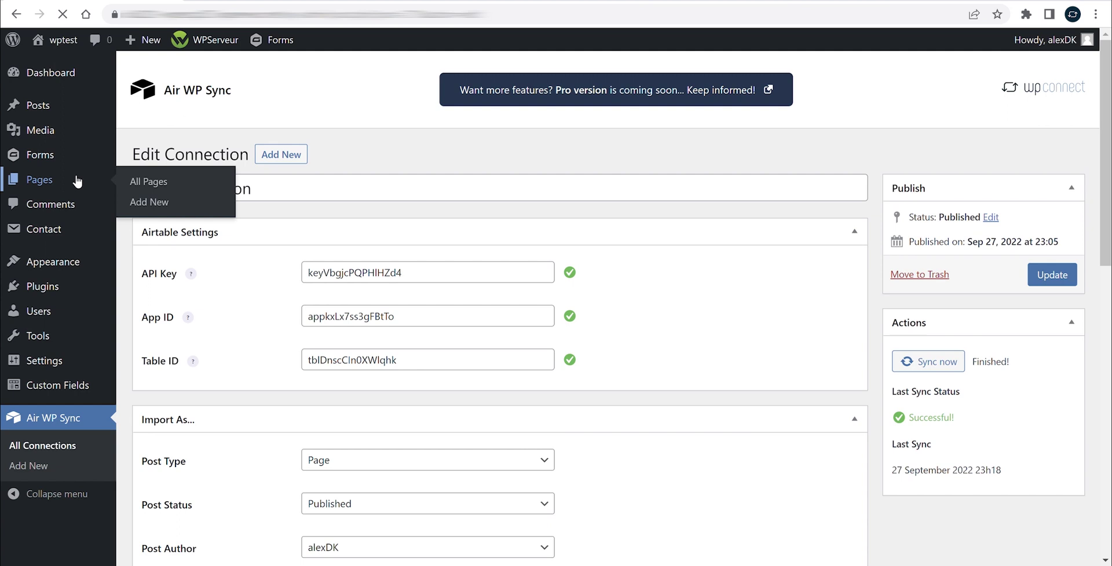